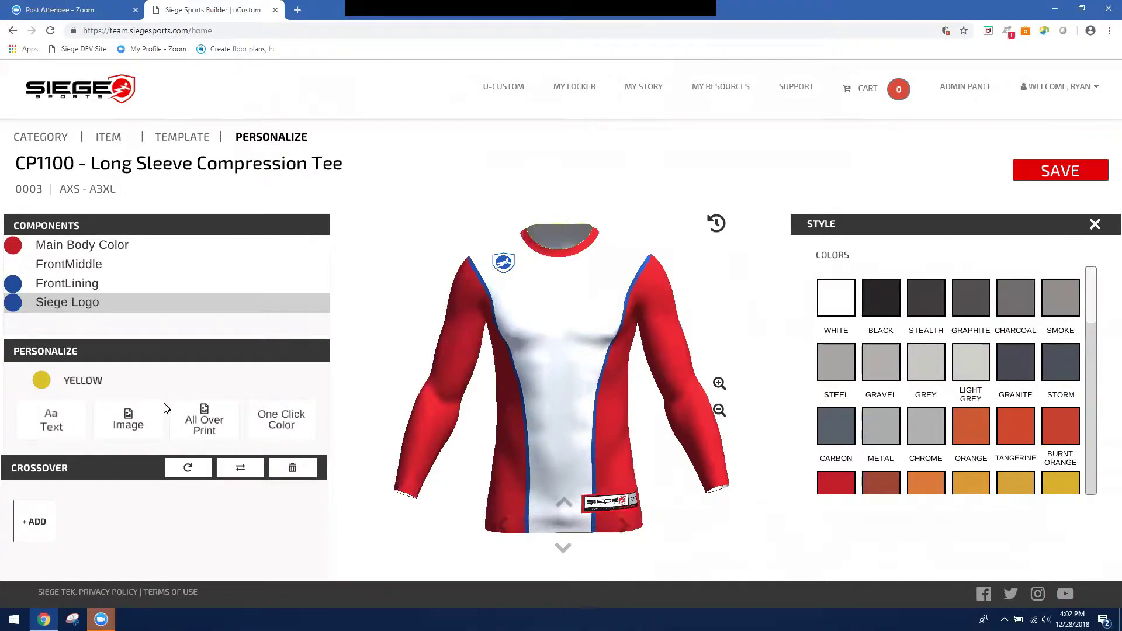
Step: Add the black paw print preset logo to the shirt's chest, accepting the image rights, and set its size to 46%
click(129, 418)
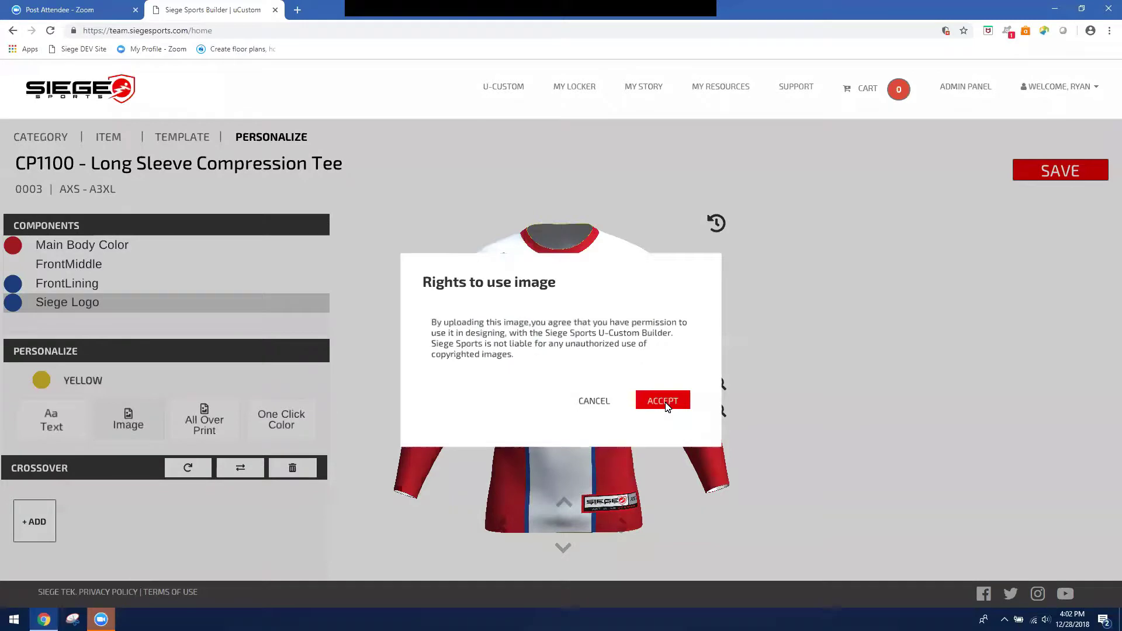
click(662, 400)
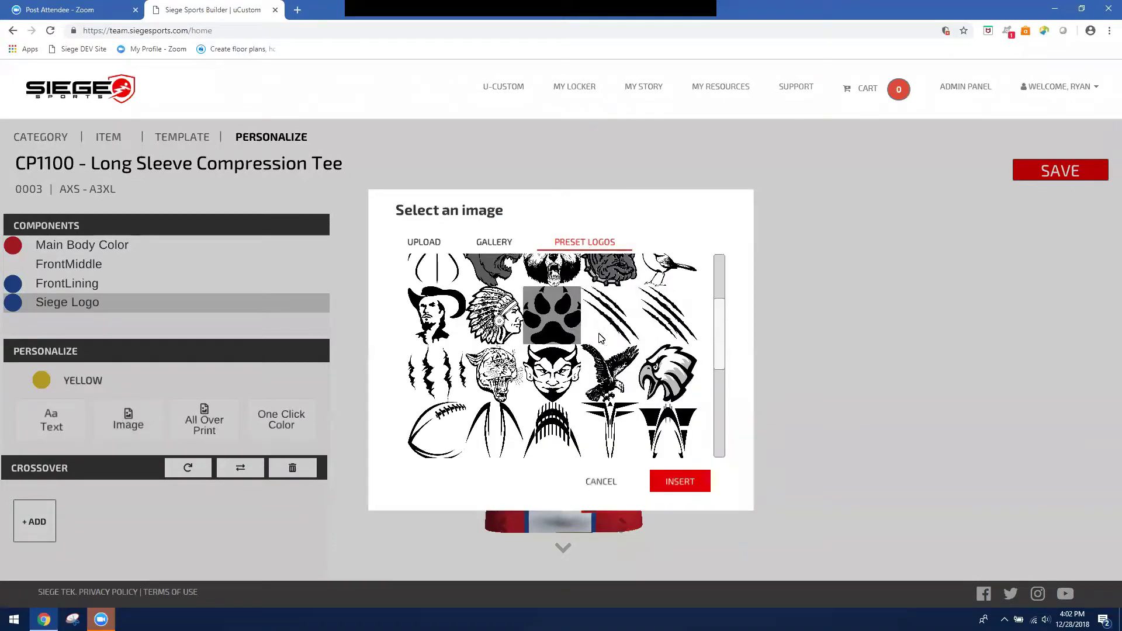
click(672, 484)
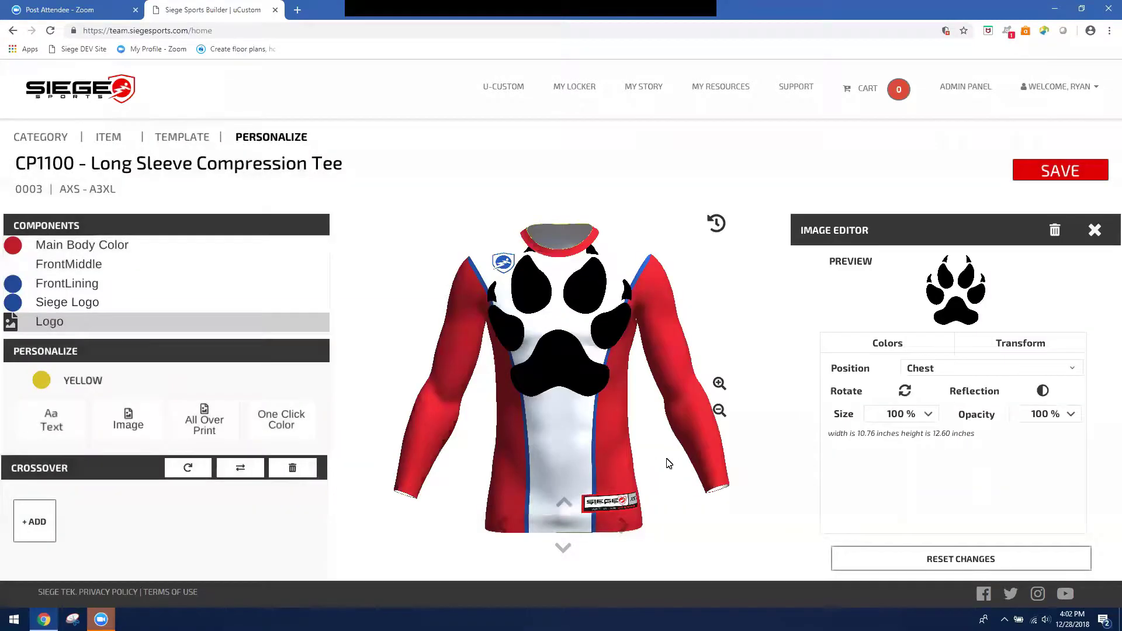
click(912, 414)
drag(901, 470, 901, 490)
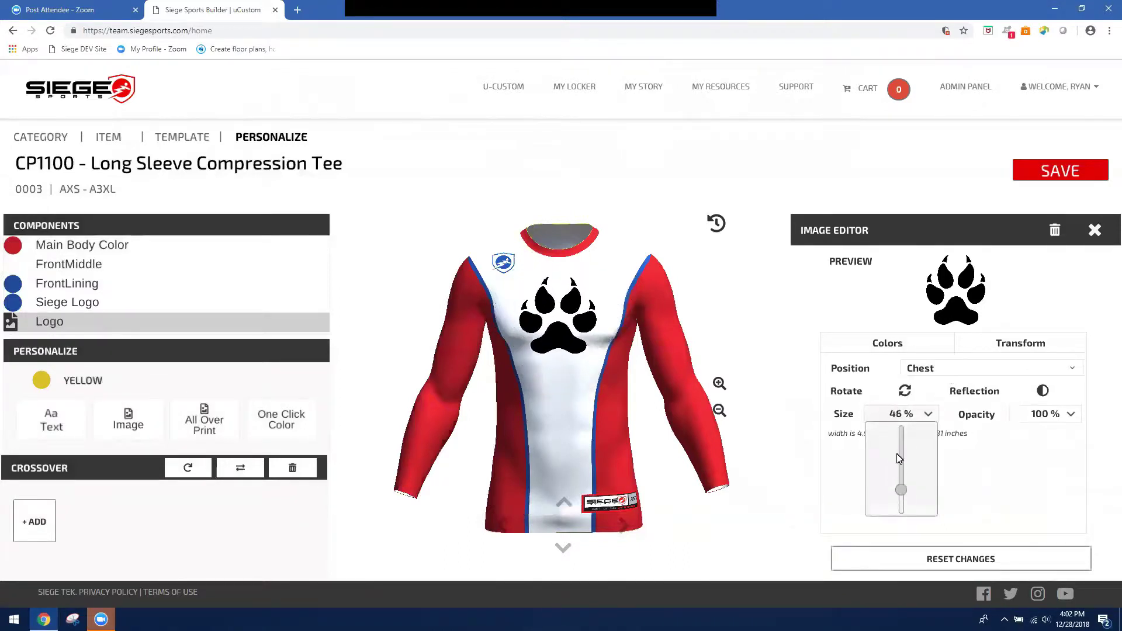
Step: Analyze the paw logo's colors and replace its black with Lightroyal
click(897, 345)
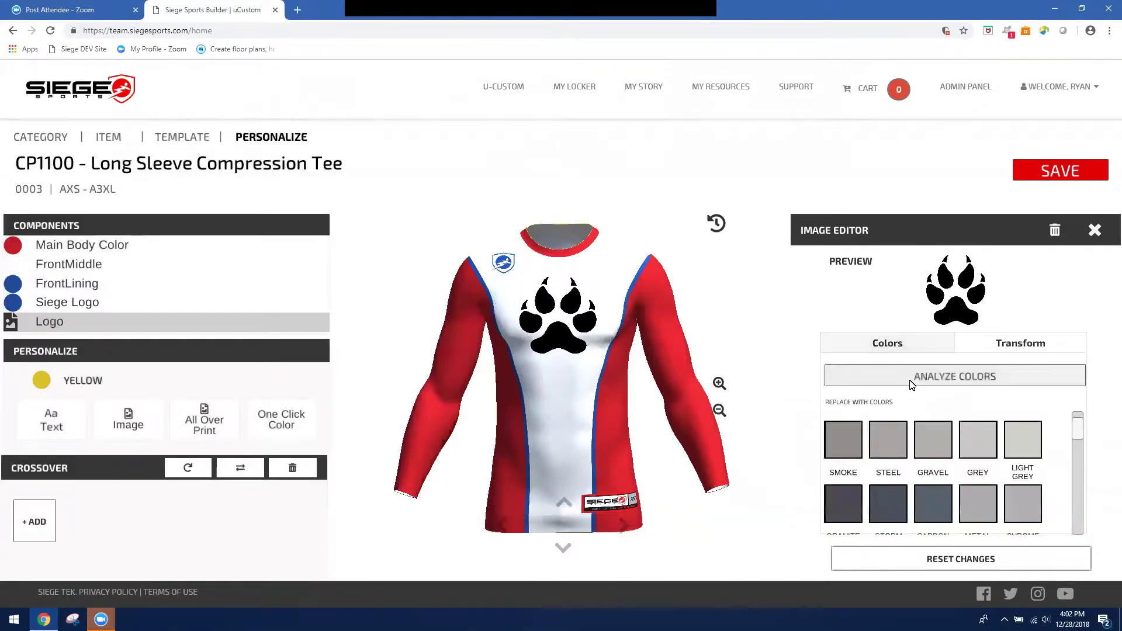
click(911, 383)
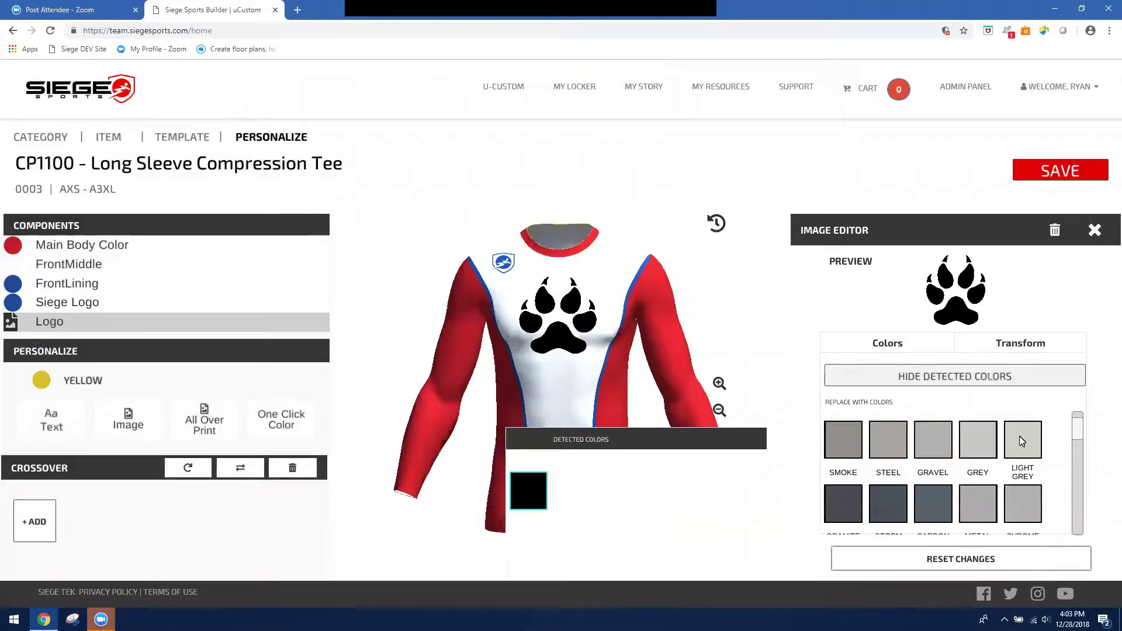
scroll(1022, 441, down, 1)
scroll(1052, 438, up, 3)
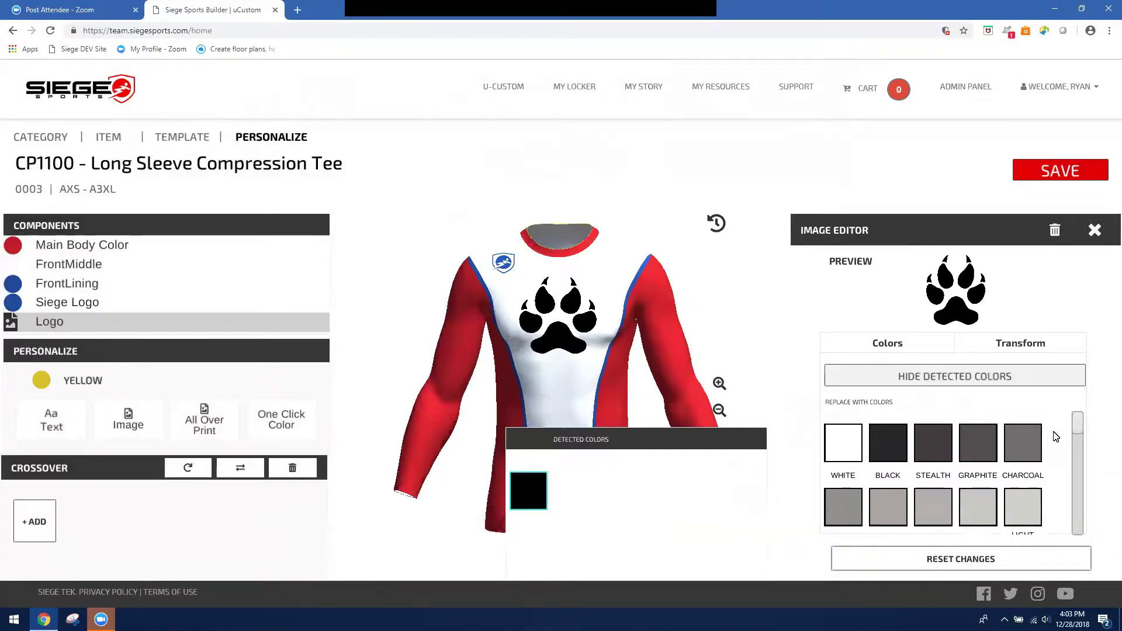
drag(1080, 433, 1080, 484)
click(847, 498)
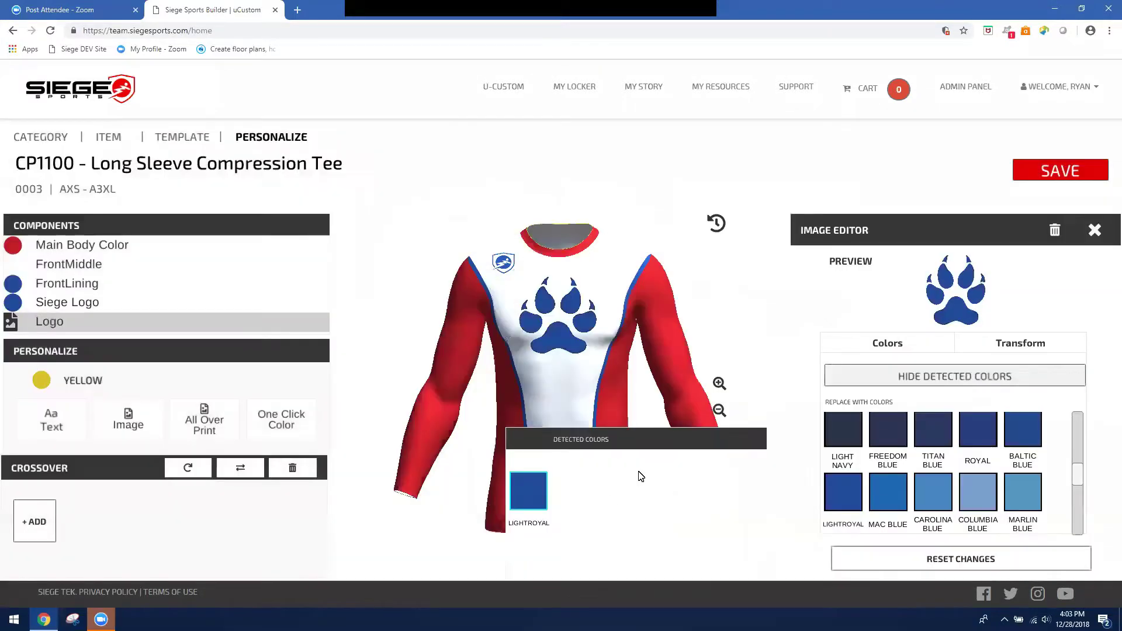
click(910, 380)
Step: Add a text element to the back of the shirt and enter the player's surname in capitals
drag(582, 335, 671, 317)
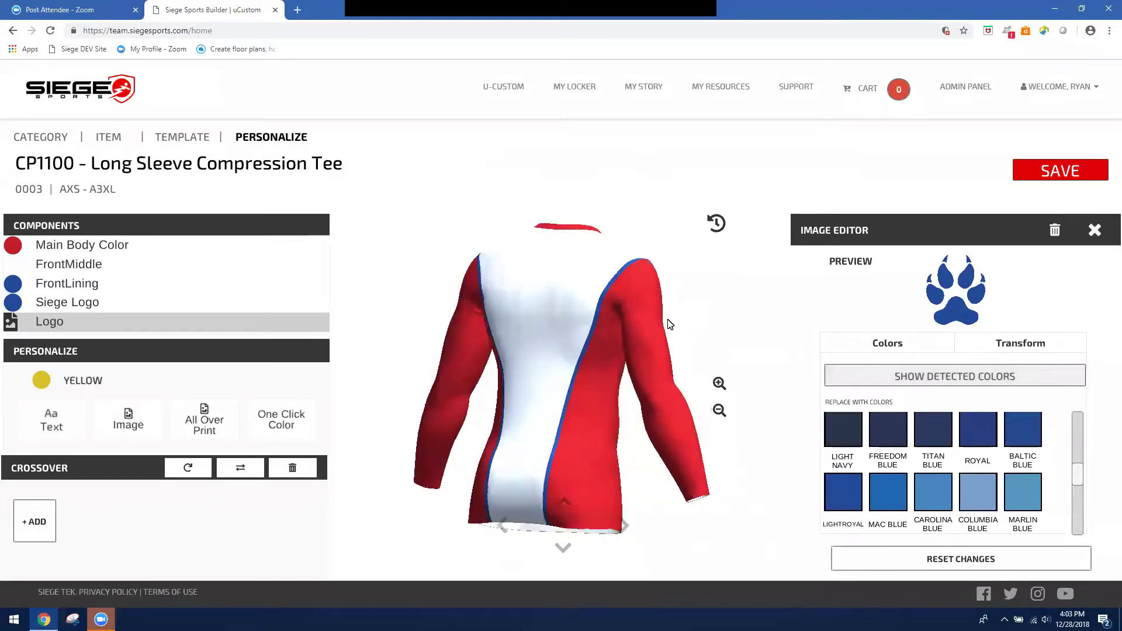
click(581, 294)
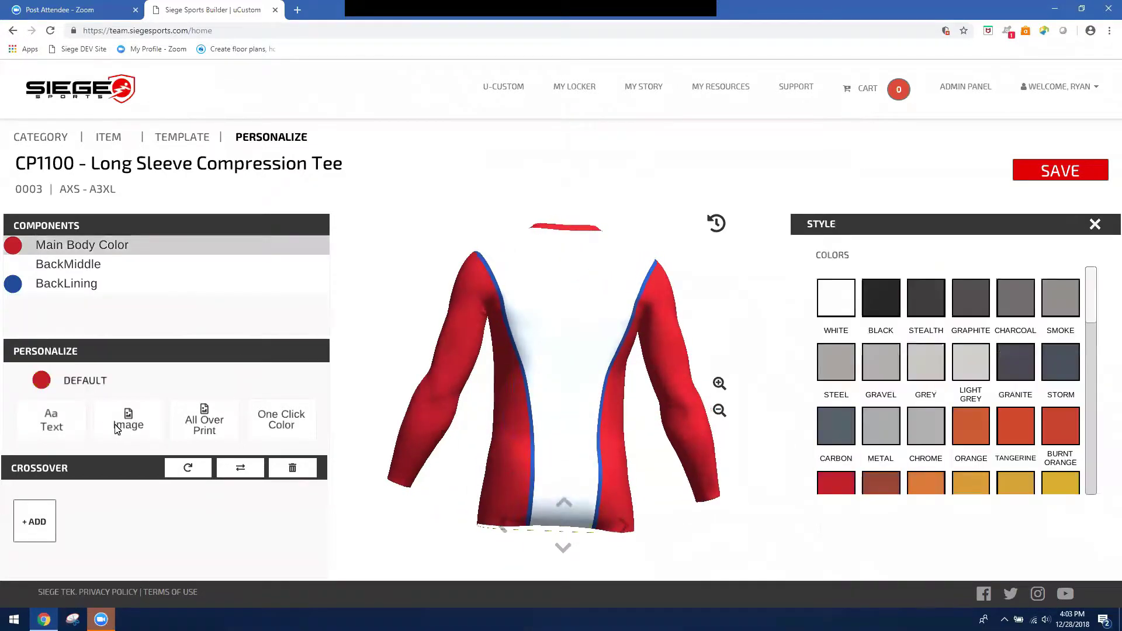
click(51, 420)
click(995, 259)
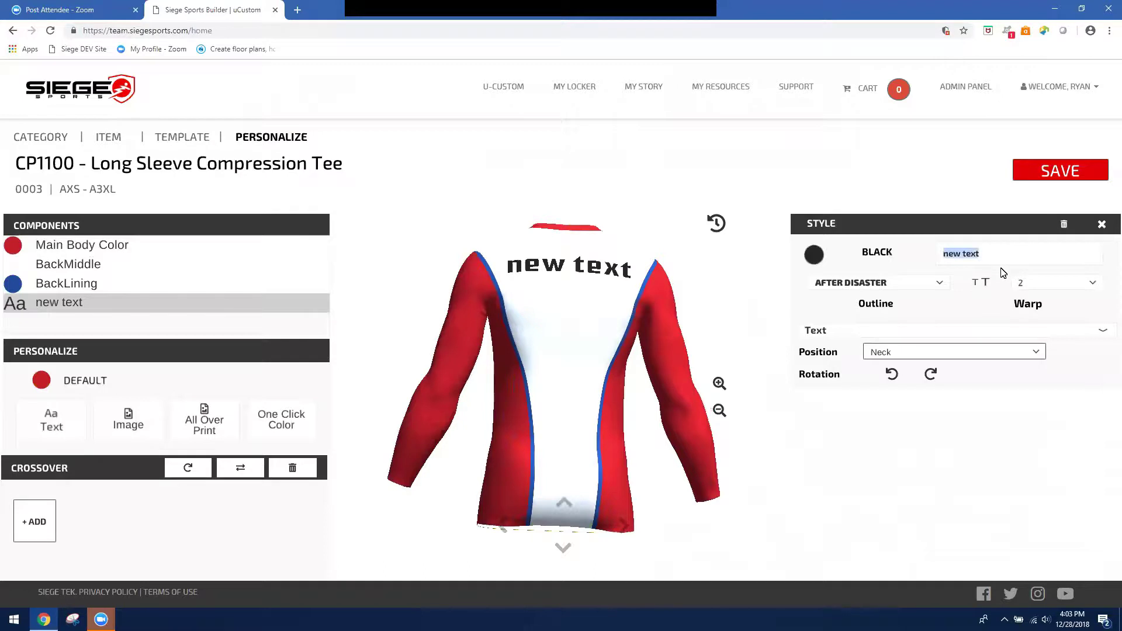
text(j)
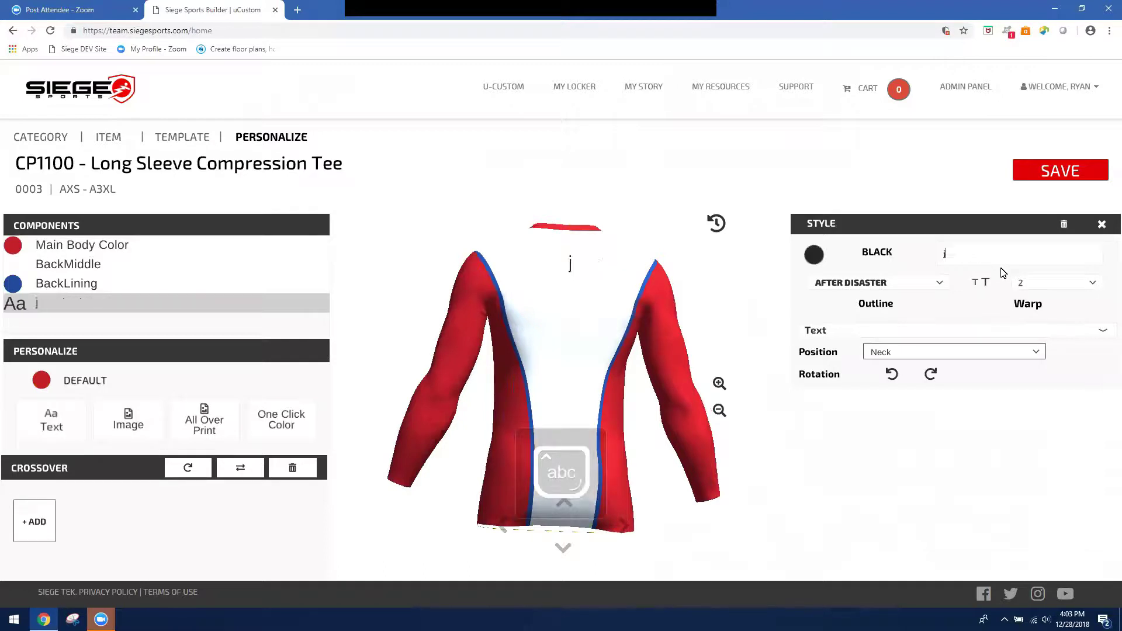
key(BackSpace)
key(Caps_Lock)
text(JACKSON)
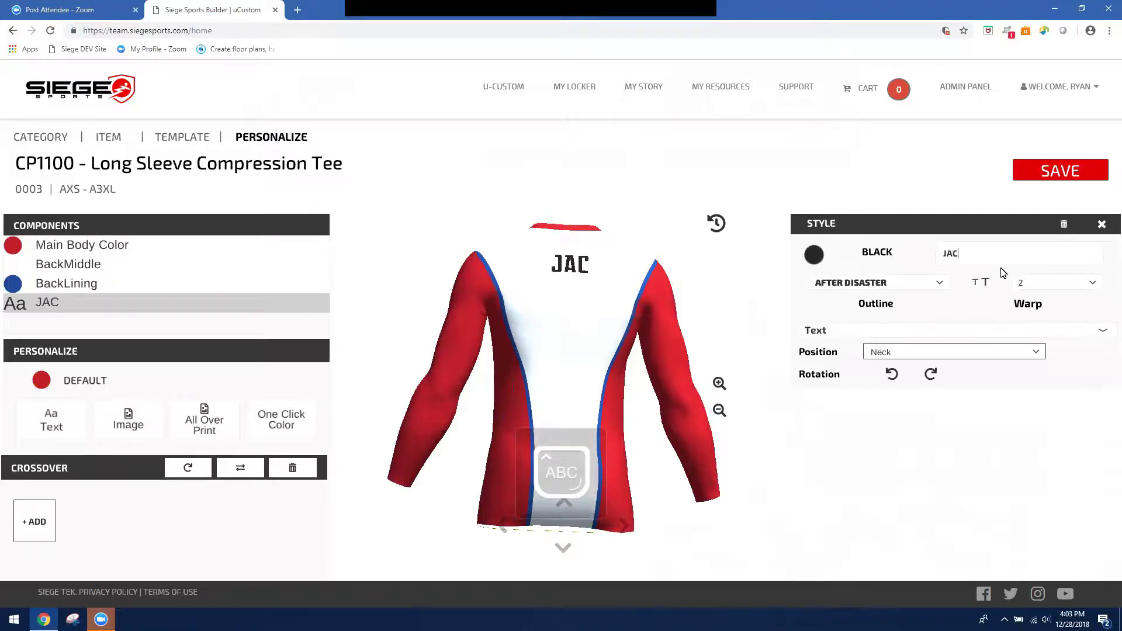
Step: Color the name on the back Lightroyal and define its text type as Player Name
click(813, 256)
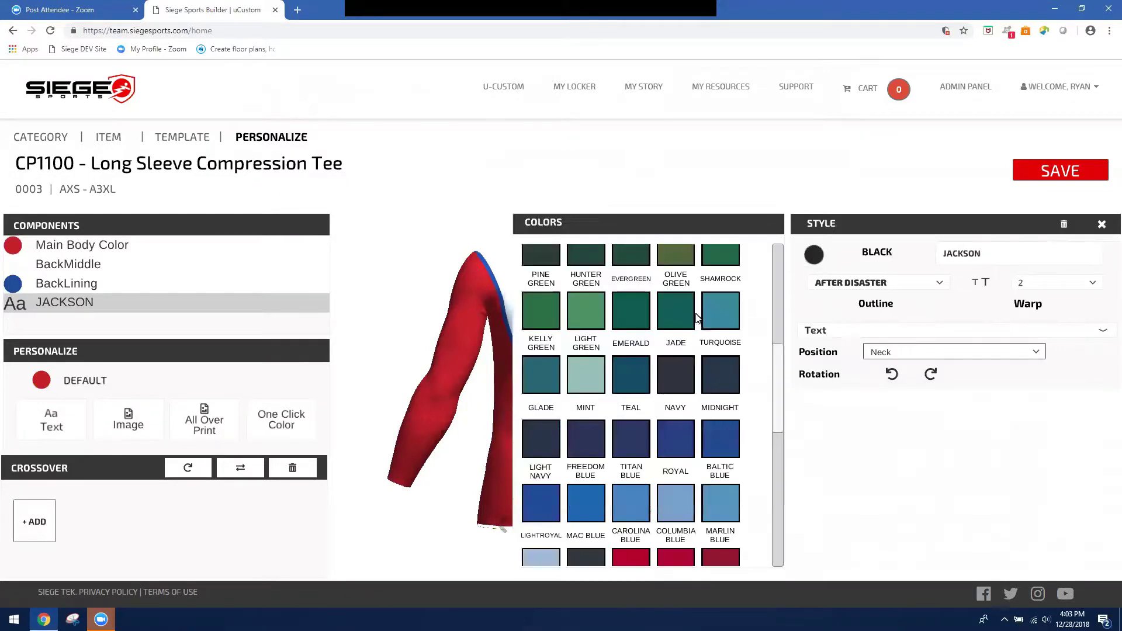
click(552, 501)
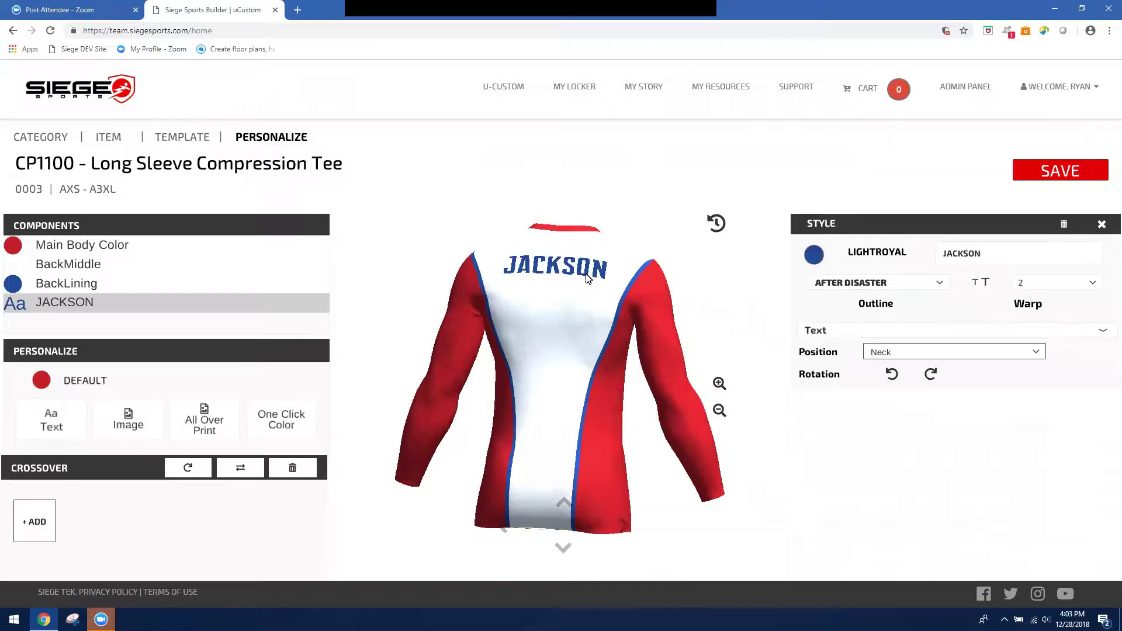
click(830, 331)
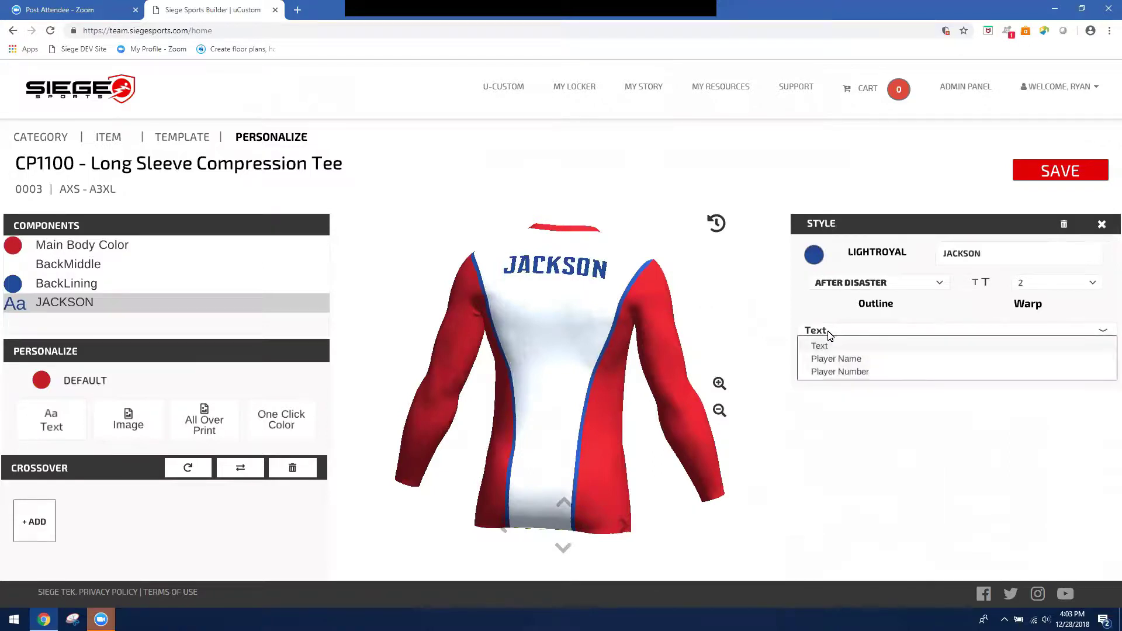
click(844, 361)
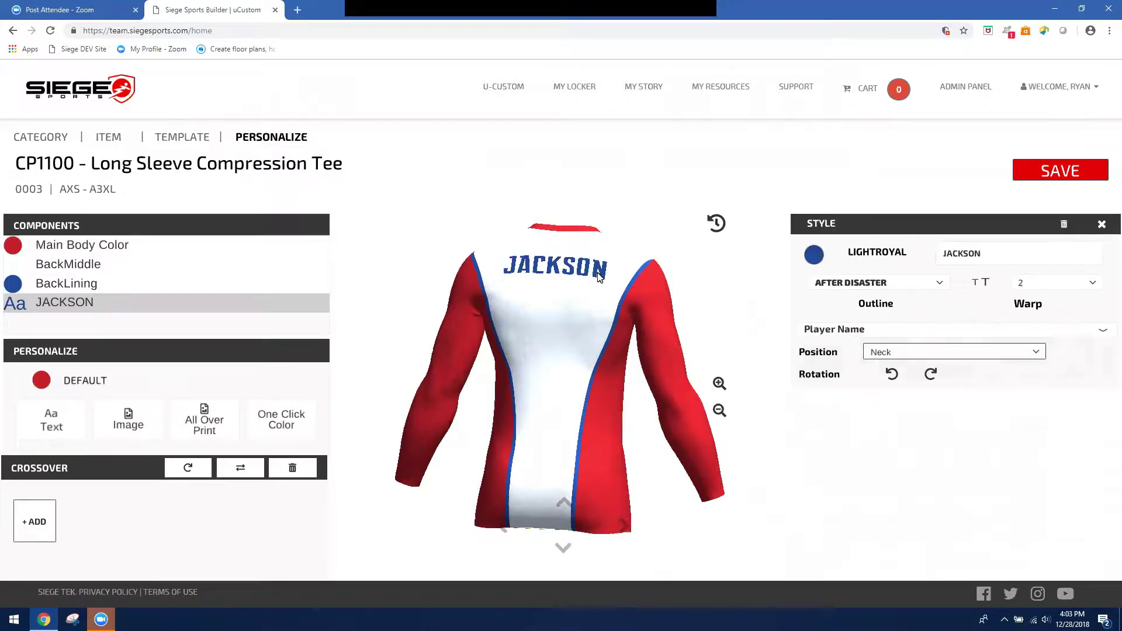
mouse_move(597, 275)
mouse_down()
mouse_move(568, 273)
mouse_move(590, 287)
mouse_up()
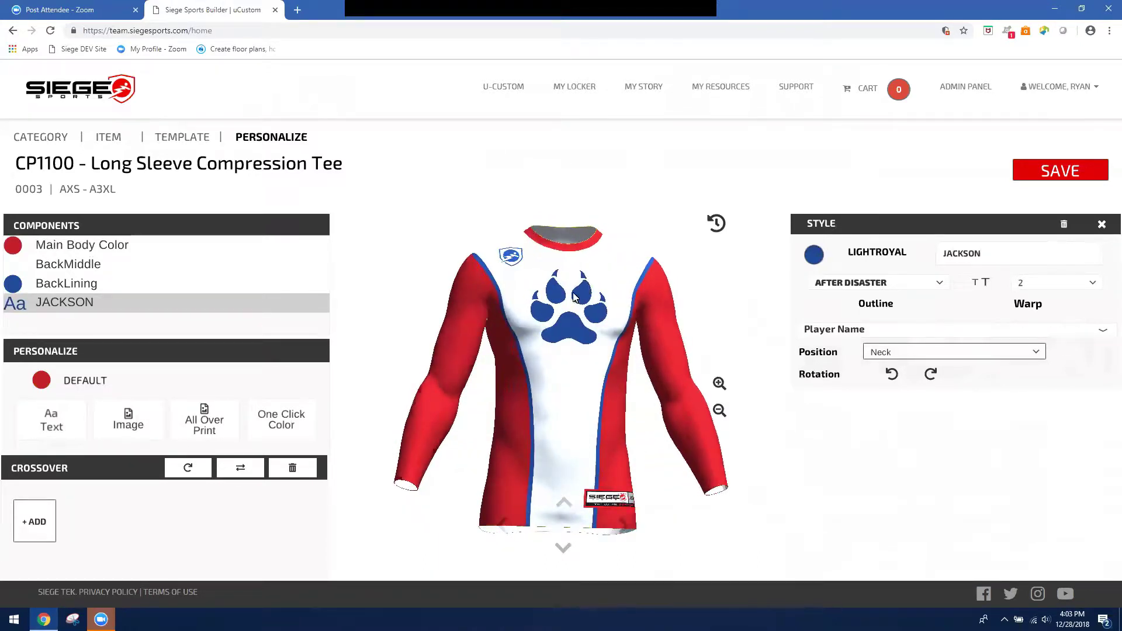
click(573, 298)
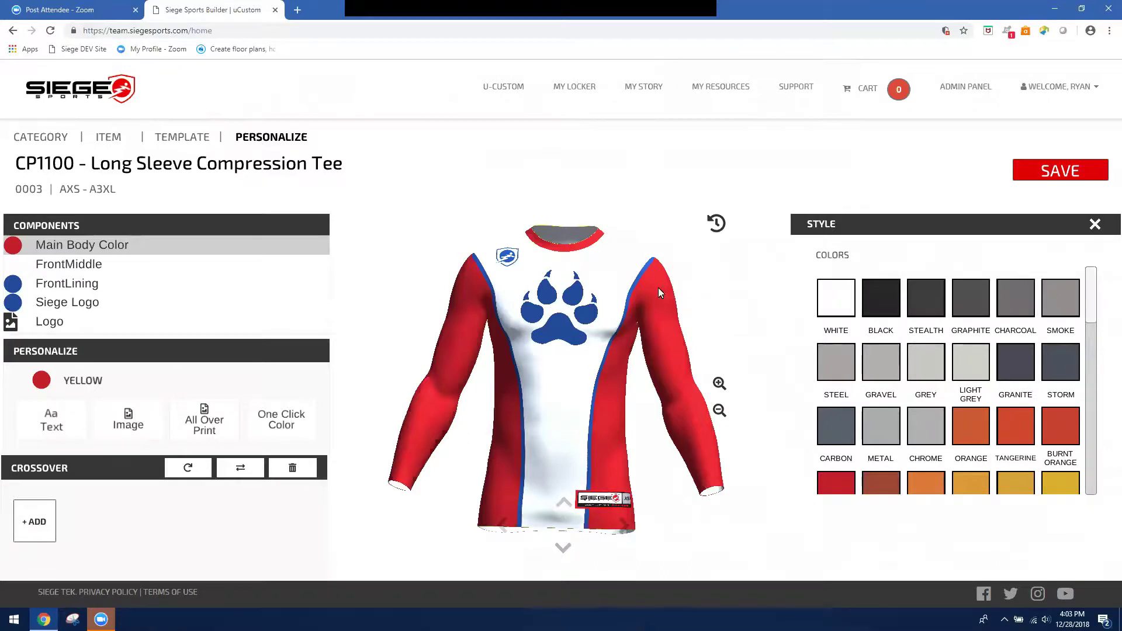
drag(579, 286, 580, 284)
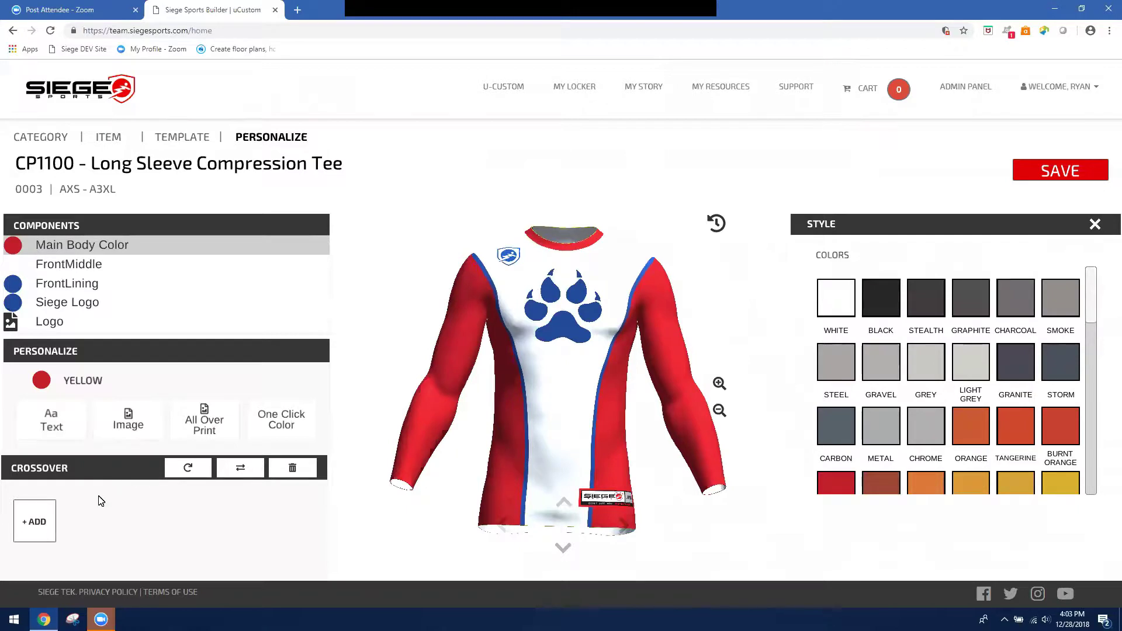
Step: Add a crossover garment from the Compression category: CP1200-men with the 0003-Sleeveless Compression Tee template
click(33, 527)
click(34, 525)
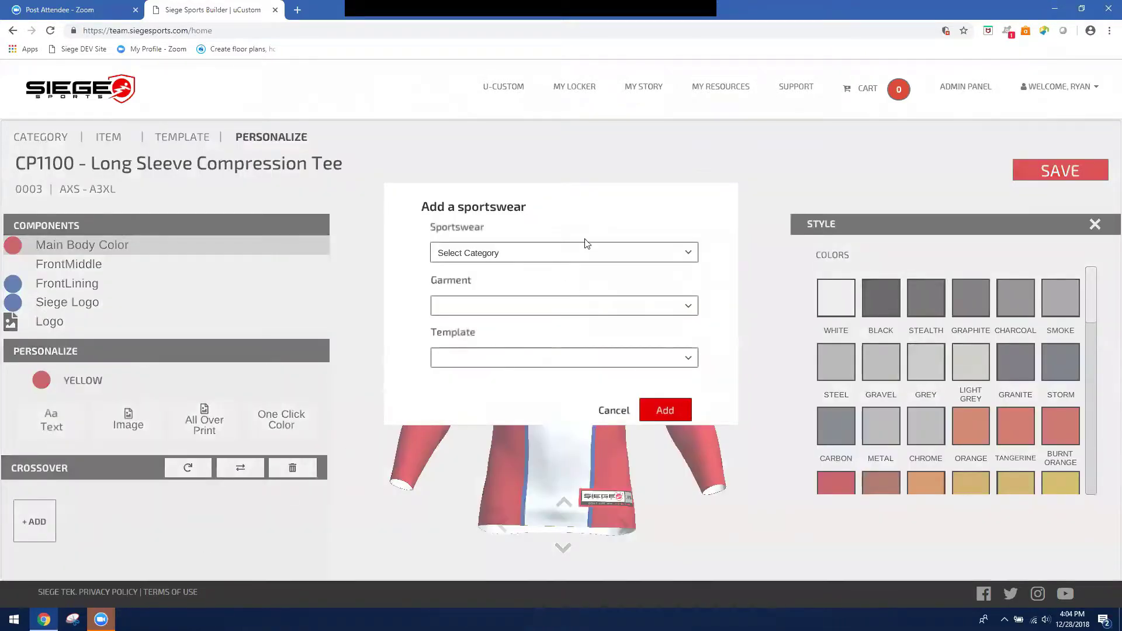
click(480, 254)
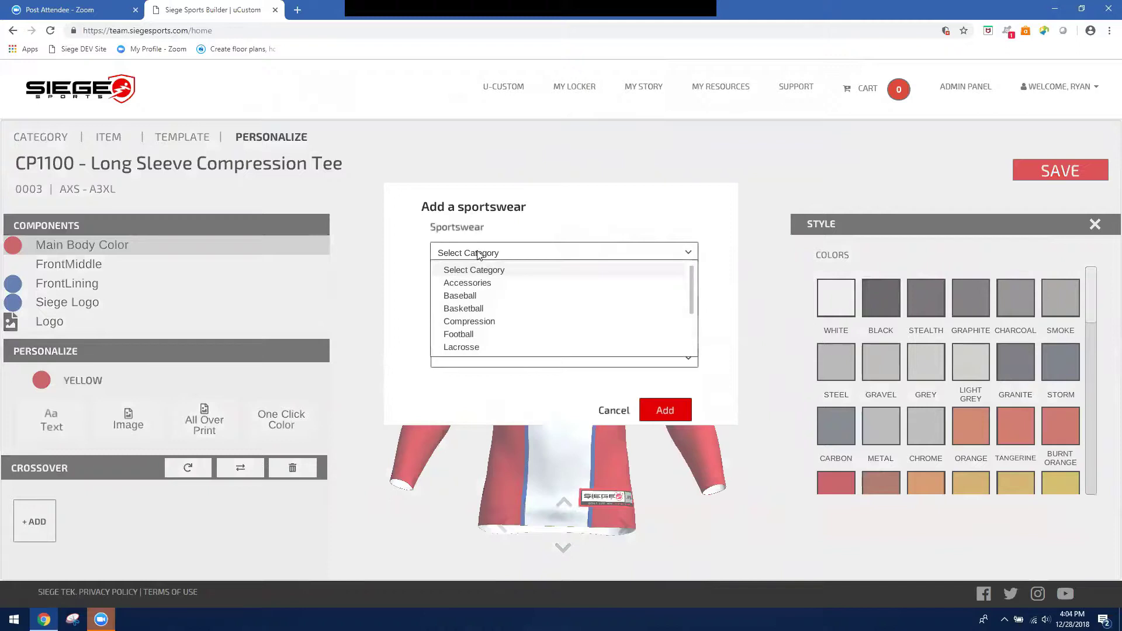
click(478, 323)
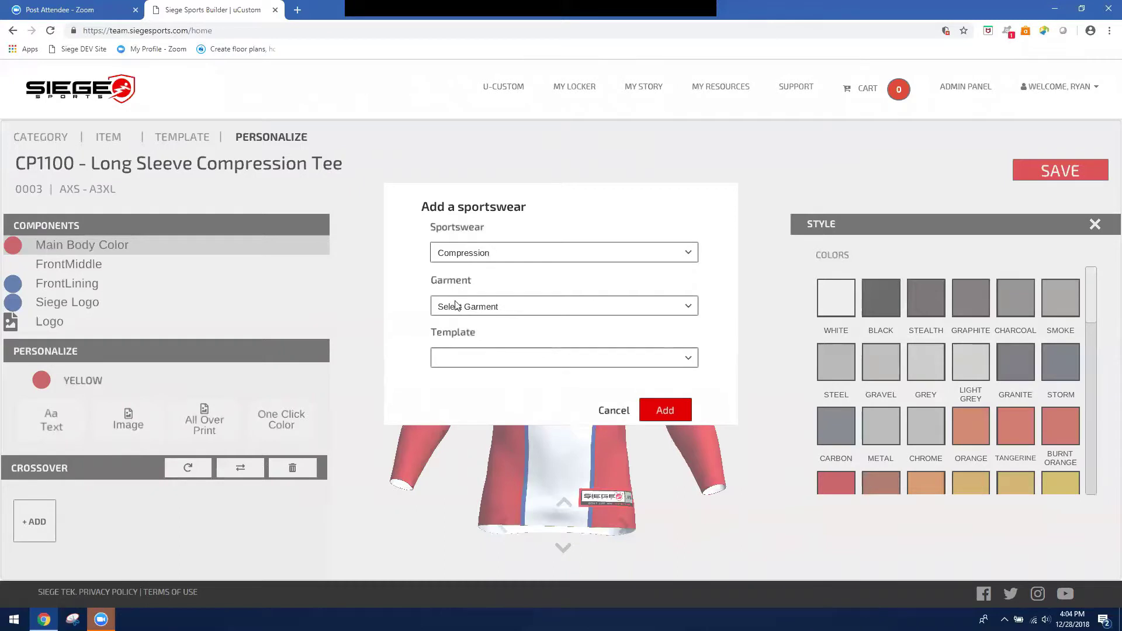
click(466, 310)
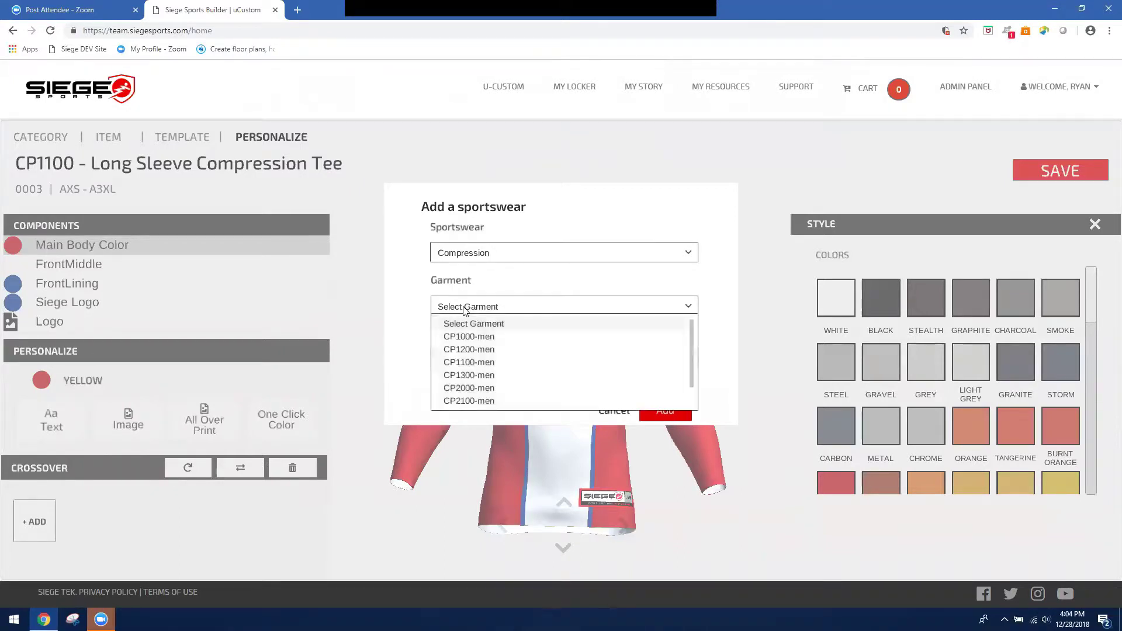
click(465, 350)
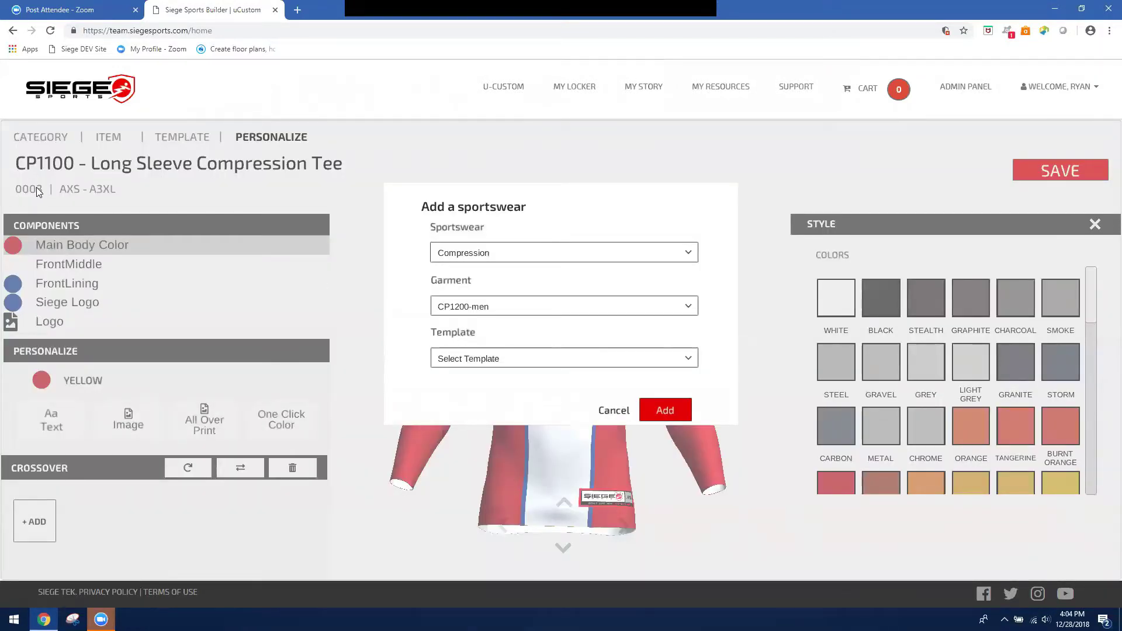
click(459, 362)
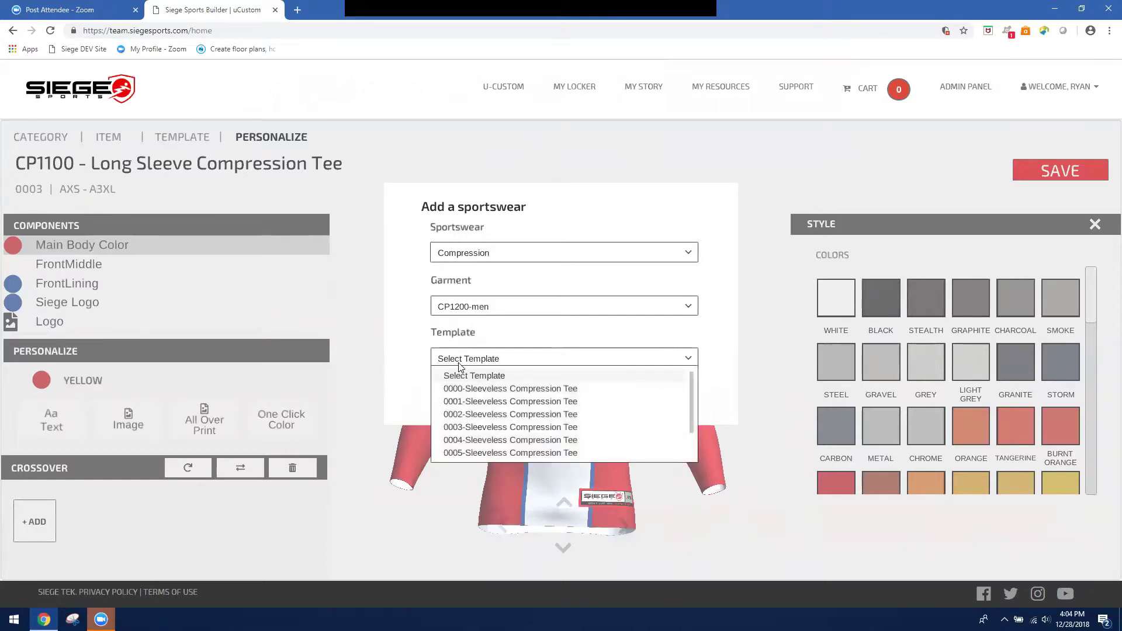
click(468, 428)
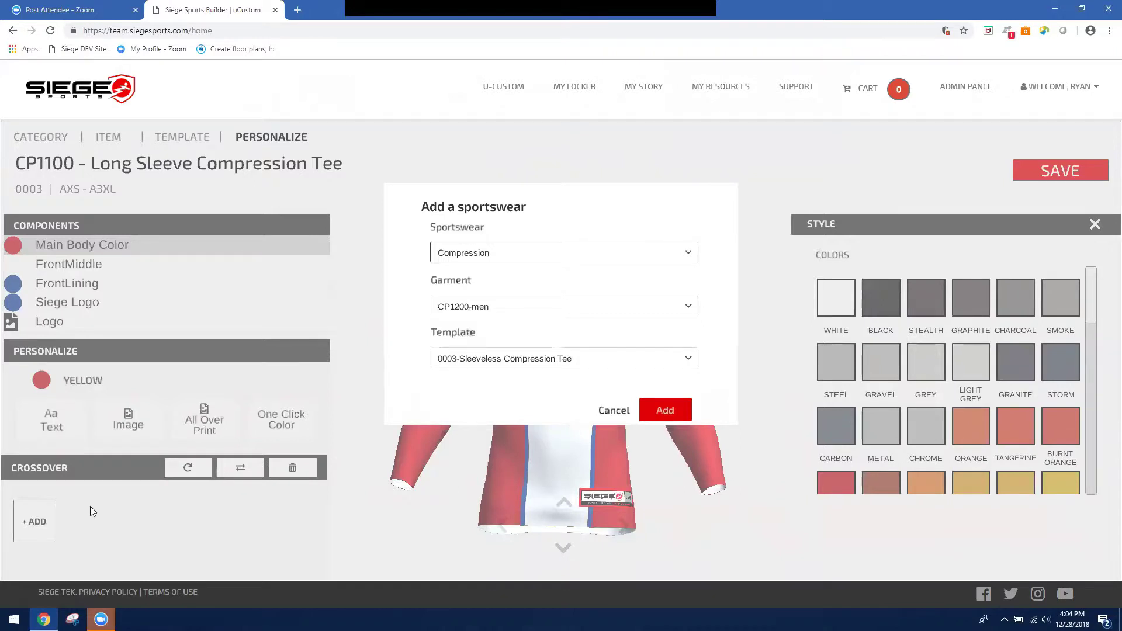
click(674, 411)
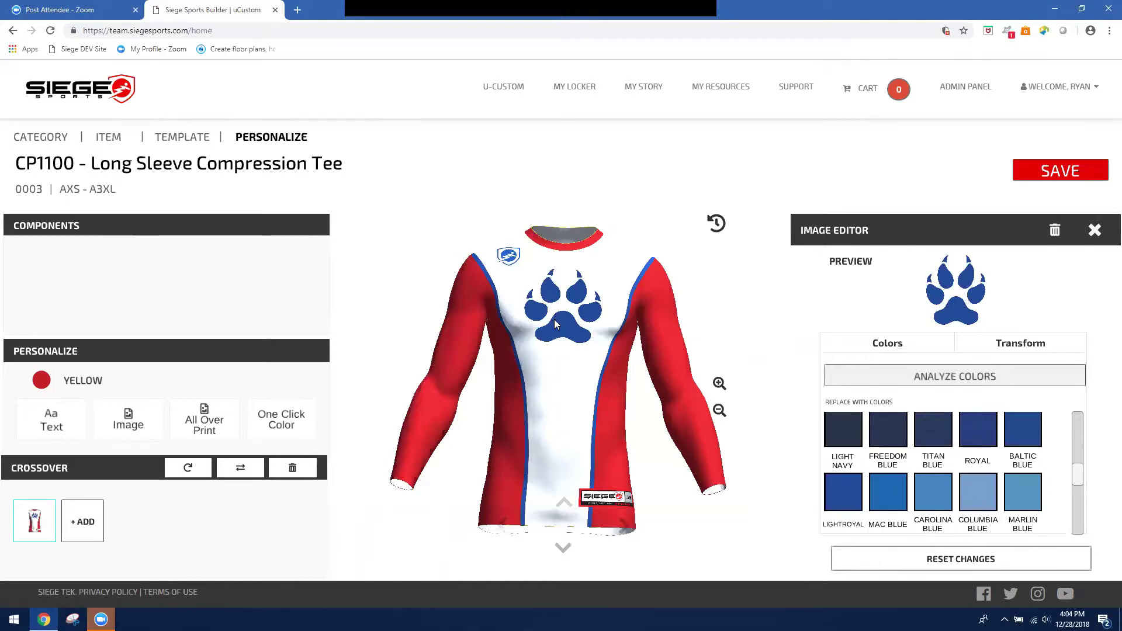
Step: Swap the long sleeve tee with the sleeveless crossover garment so the sleeveless tee is the one being edited
mouse_move(569, 321)
mouse_down()
mouse_move(591, 322)
mouse_move(554, 322)
mouse_up()
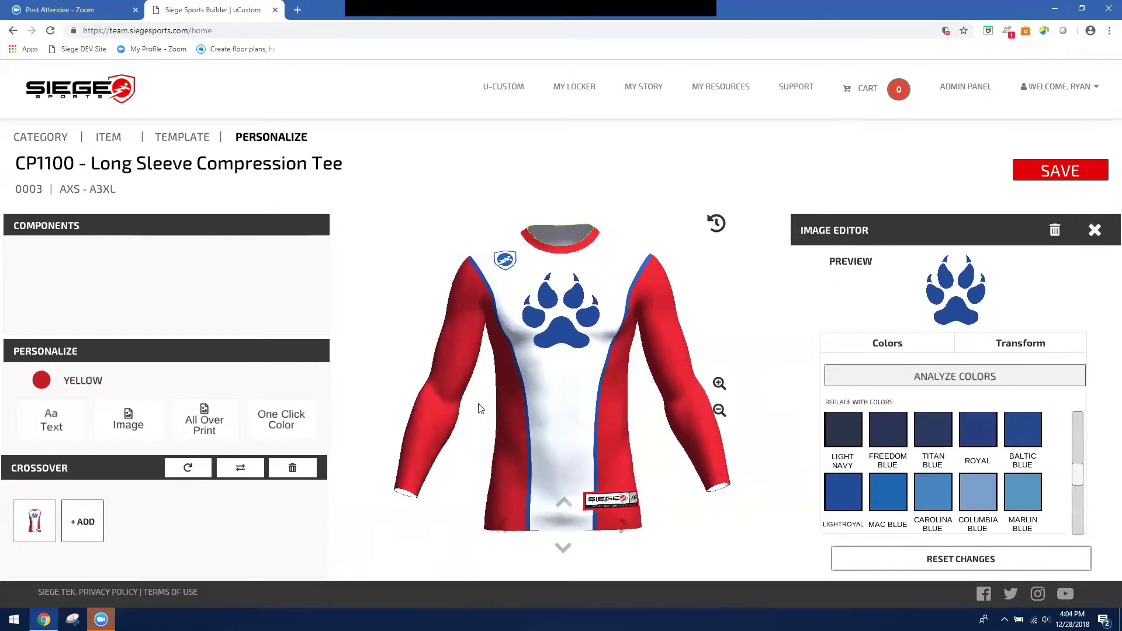
click(39, 517)
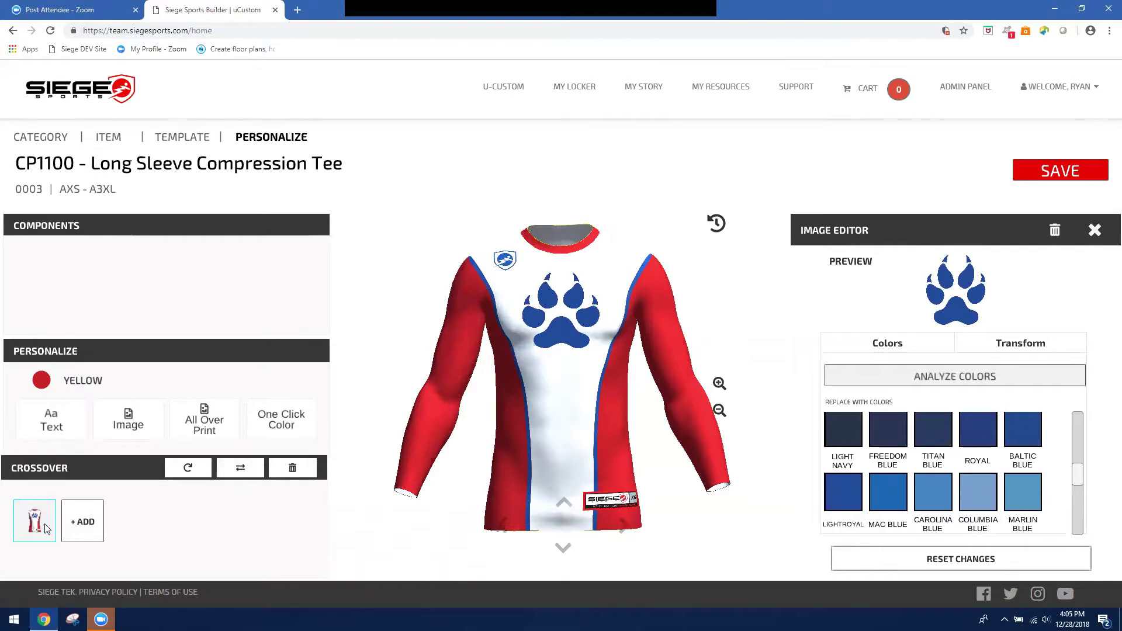
click(242, 472)
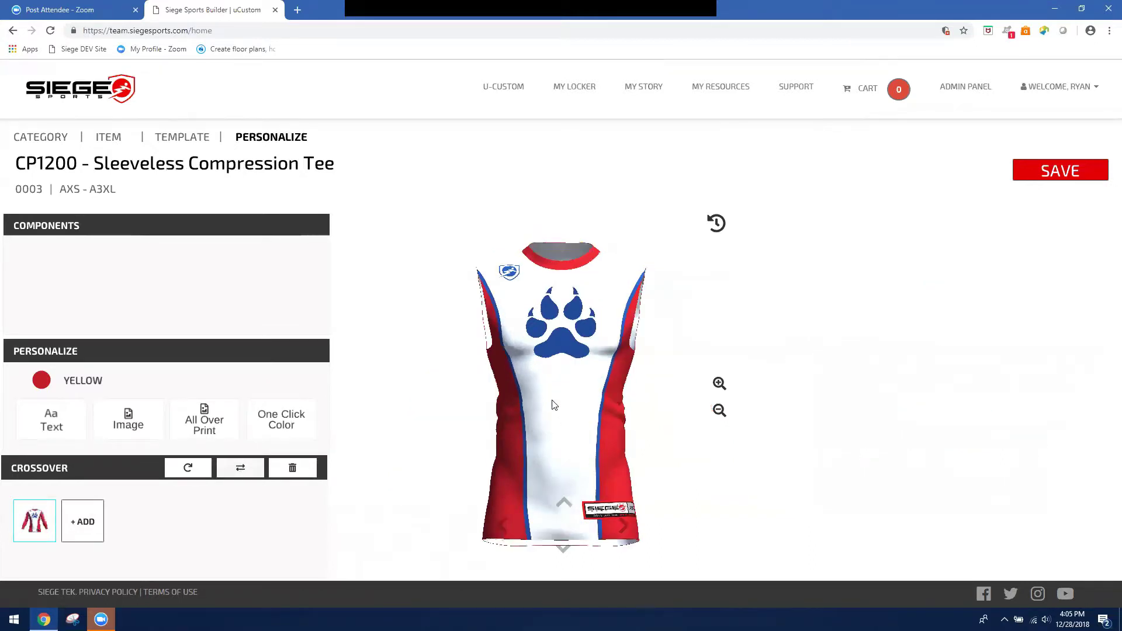
Step: Add a second text element to the back of the sleeveless tee with the content 7
mouse_move(563, 400)
mouse_down()
mouse_move(688, 399)
mouse_move(551, 411)
mouse_move(571, 410)
mouse_up()
drag(604, 336, 558, 340)
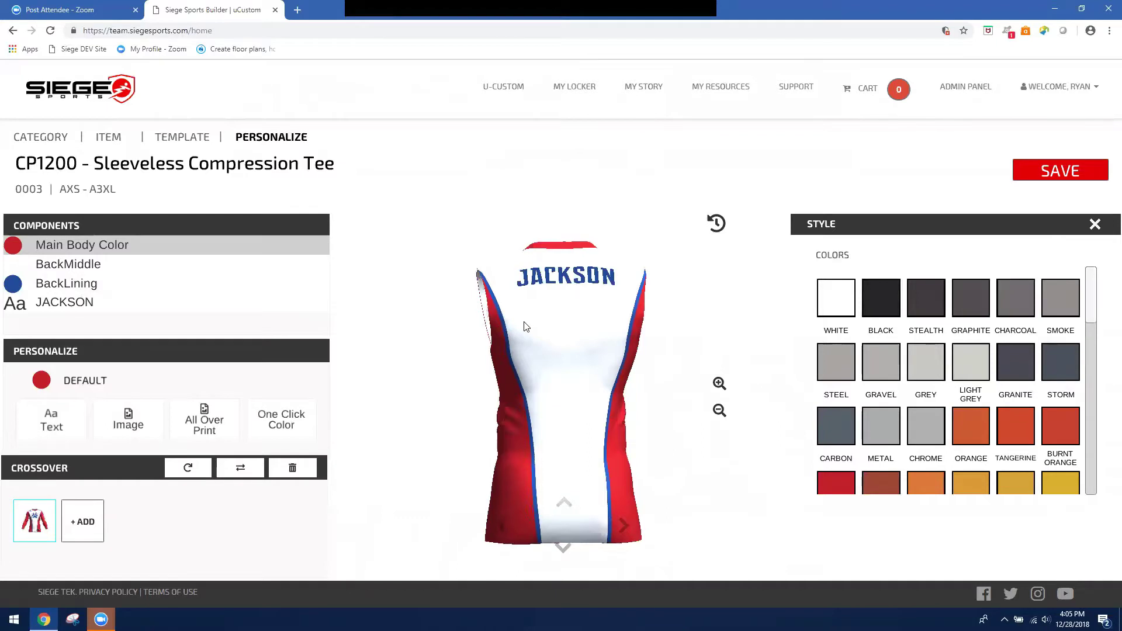
click(51, 420)
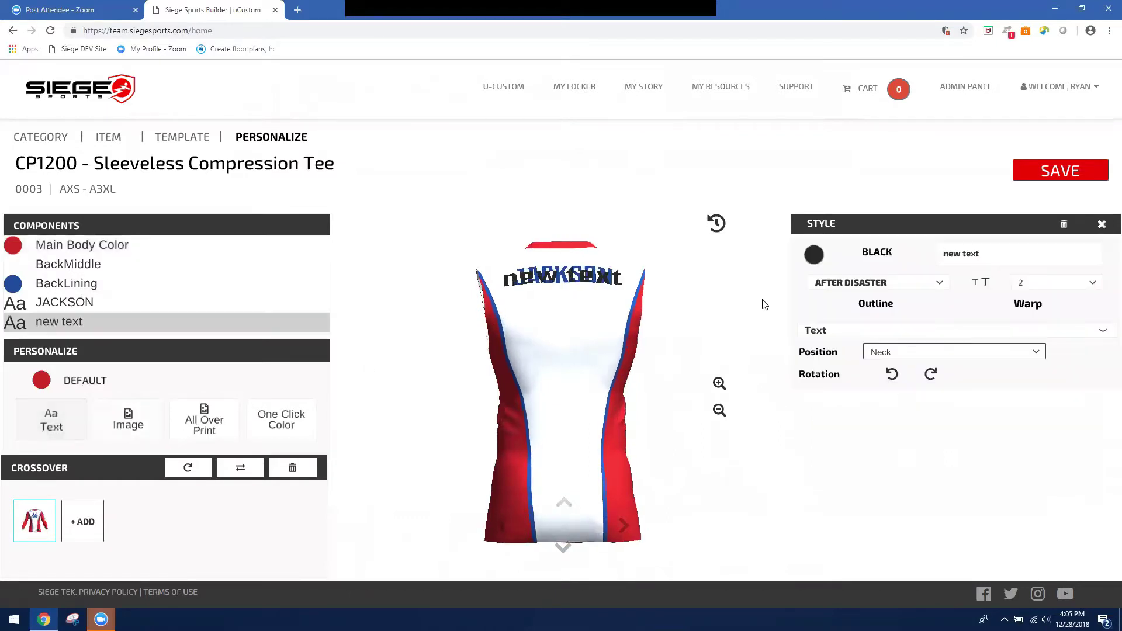
triple_click(989, 257)
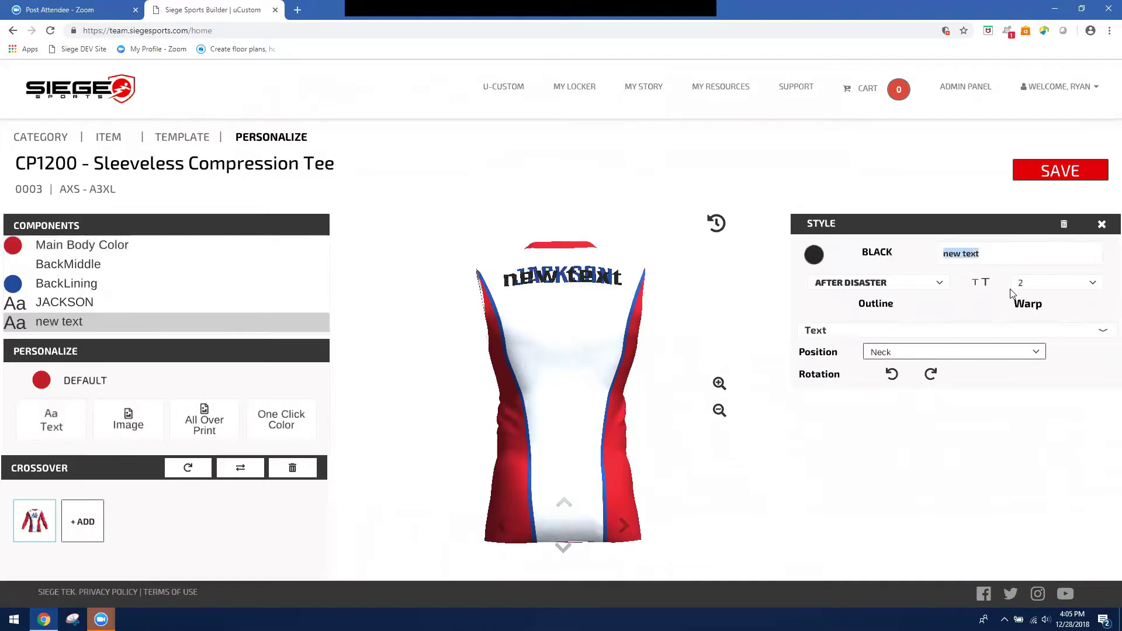
text(7)
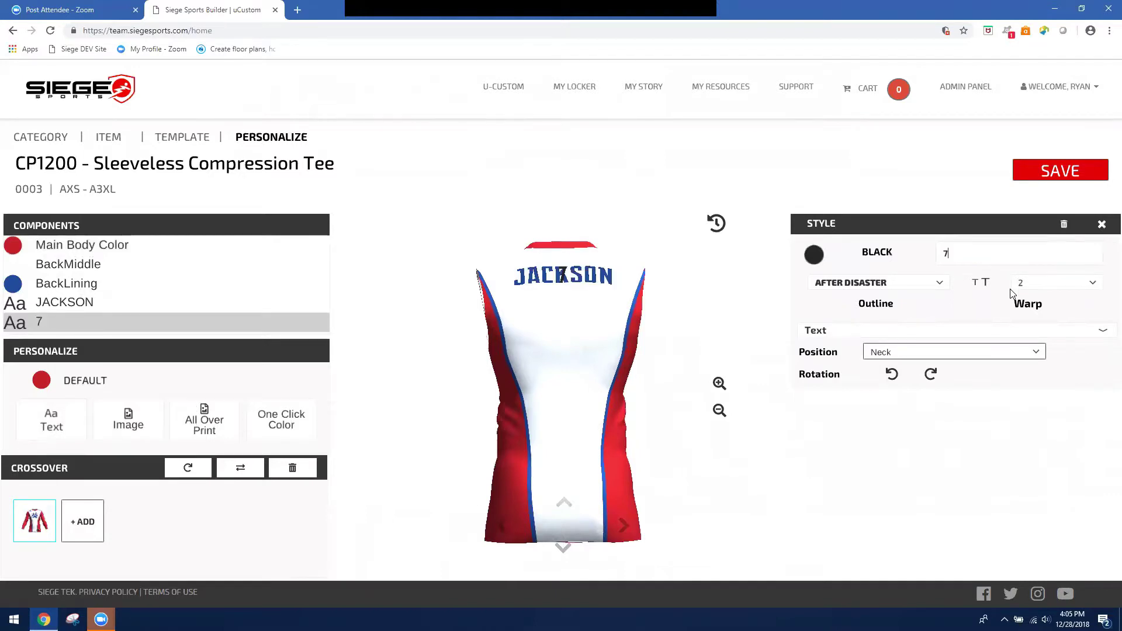
Step: Color the number on the back of the sleeveless tee Lightroyal and define its text type as Player Number
click(813, 256)
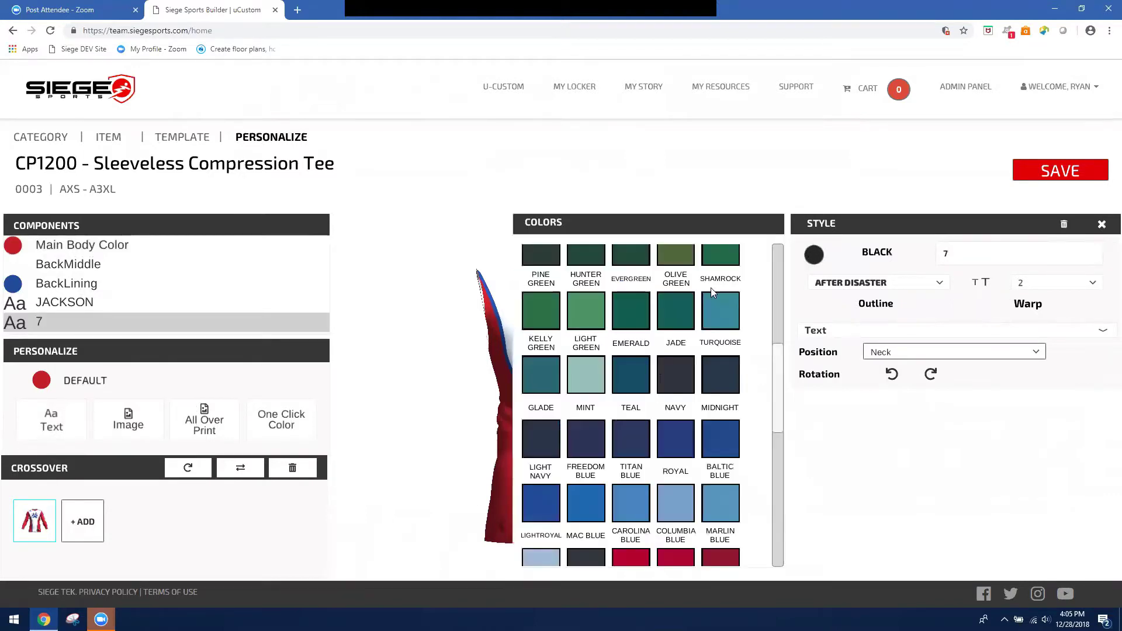
click(542, 504)
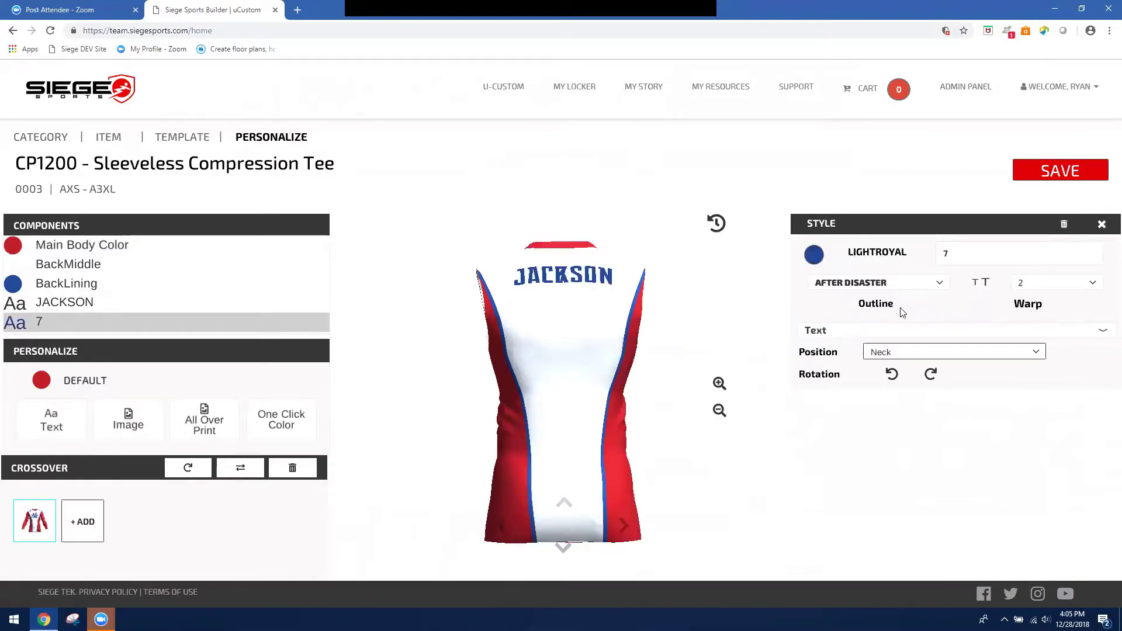
click(843, 339)
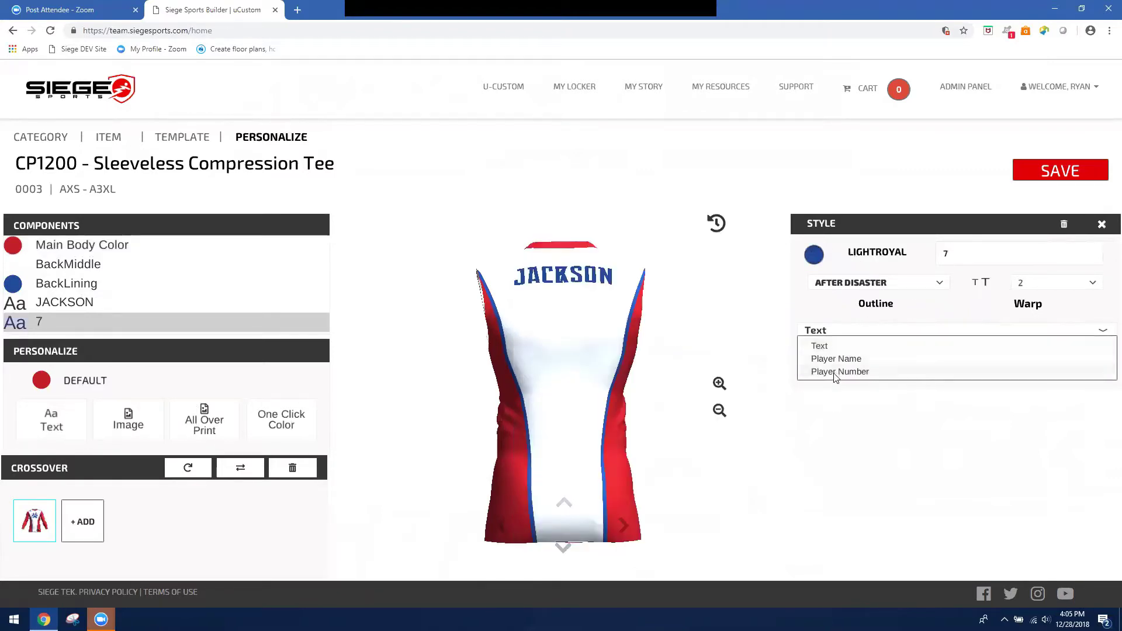
click(836, 371)
Step: Place the back number at the Middle position and set its size to 10
click(884, 355)
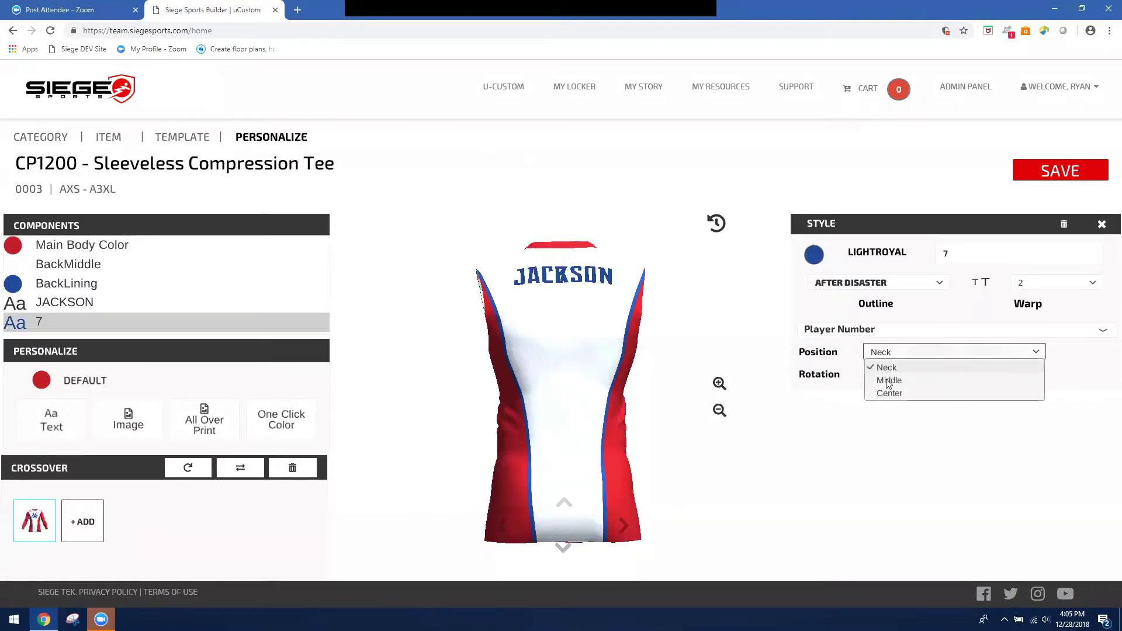
click(888, 379)
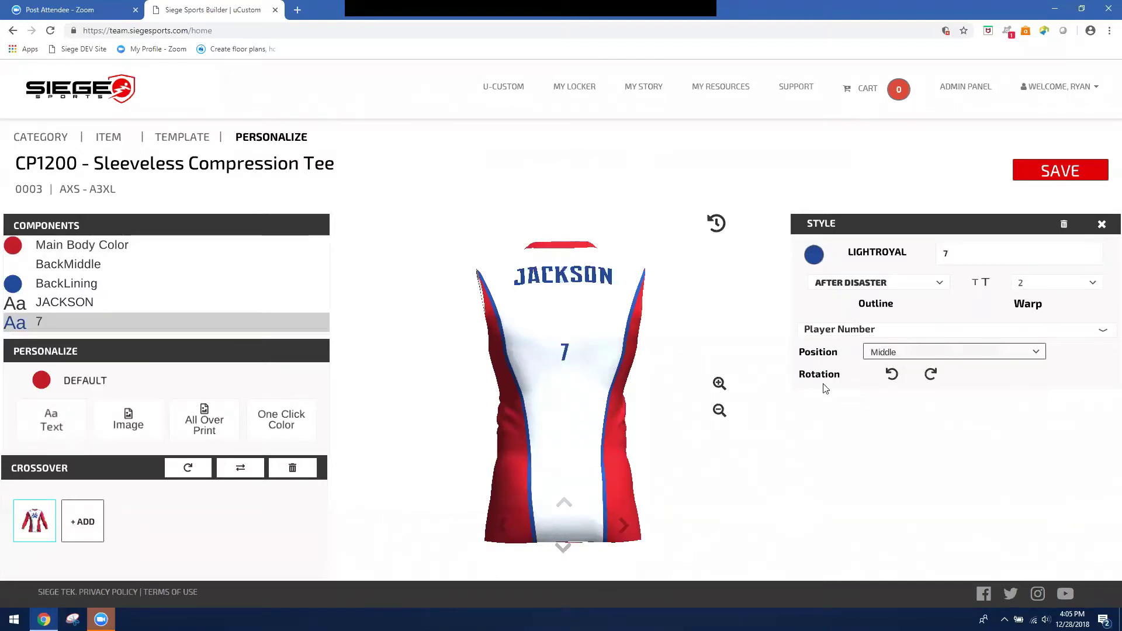
click(1097, 283)
drag(1098, 334, 1096, 374)
click(1031, 376)
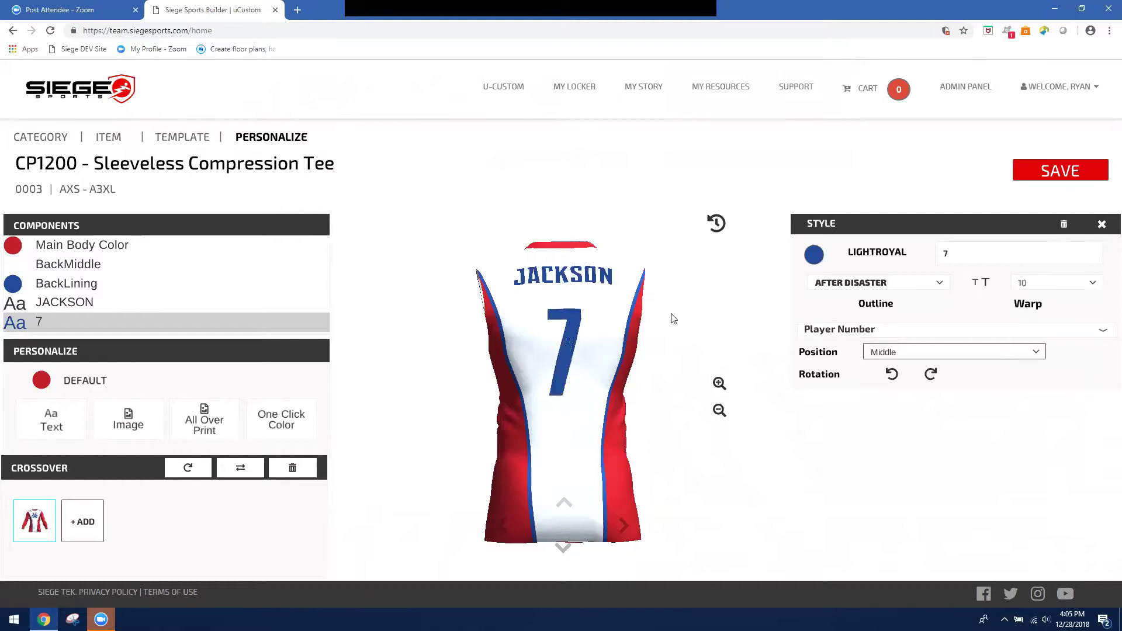
Step: Change the content of the player number on the back to 88
text(88)
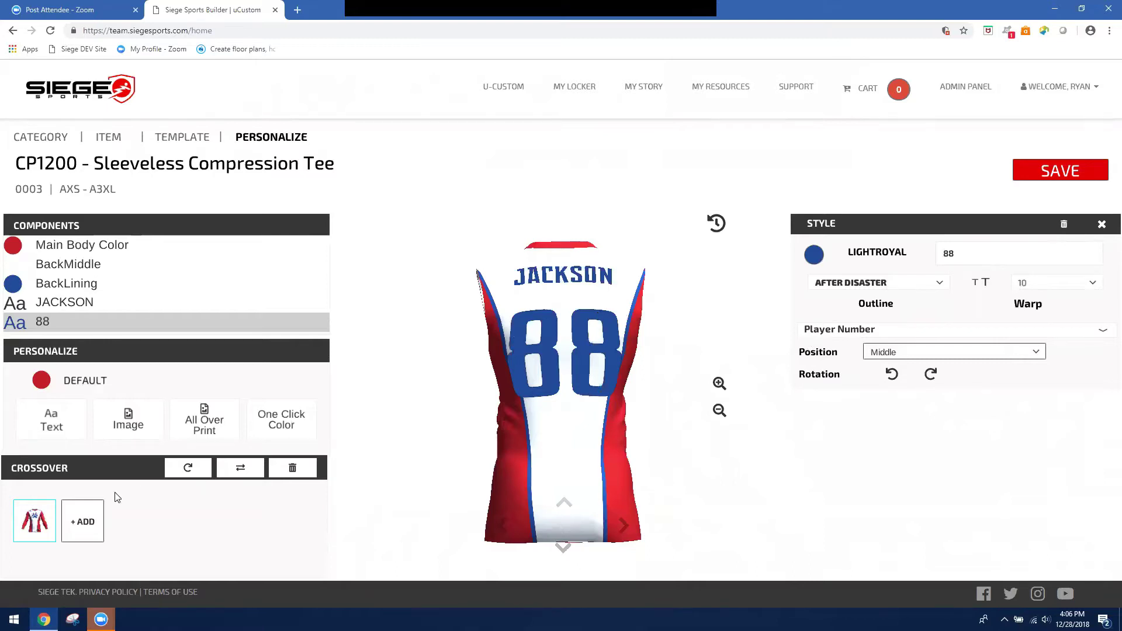
drag(568, 344, 570, 345)
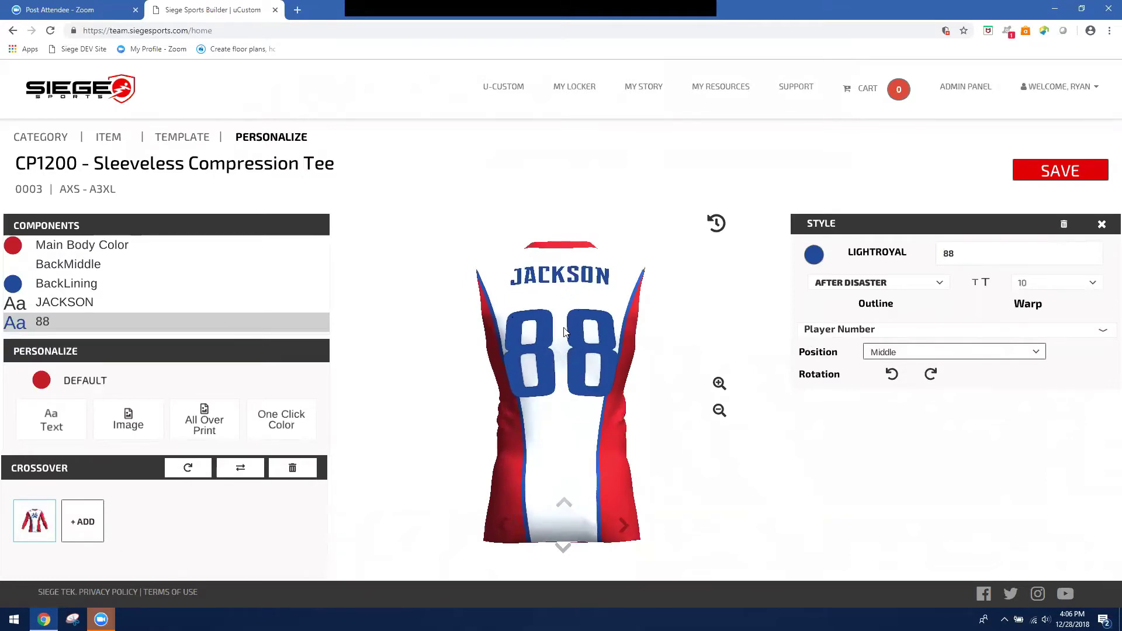
mouse_move(583, 332)
mouse_down()
mouse_move(660, 335)
mouse_move(583, 333)
mouse_up()
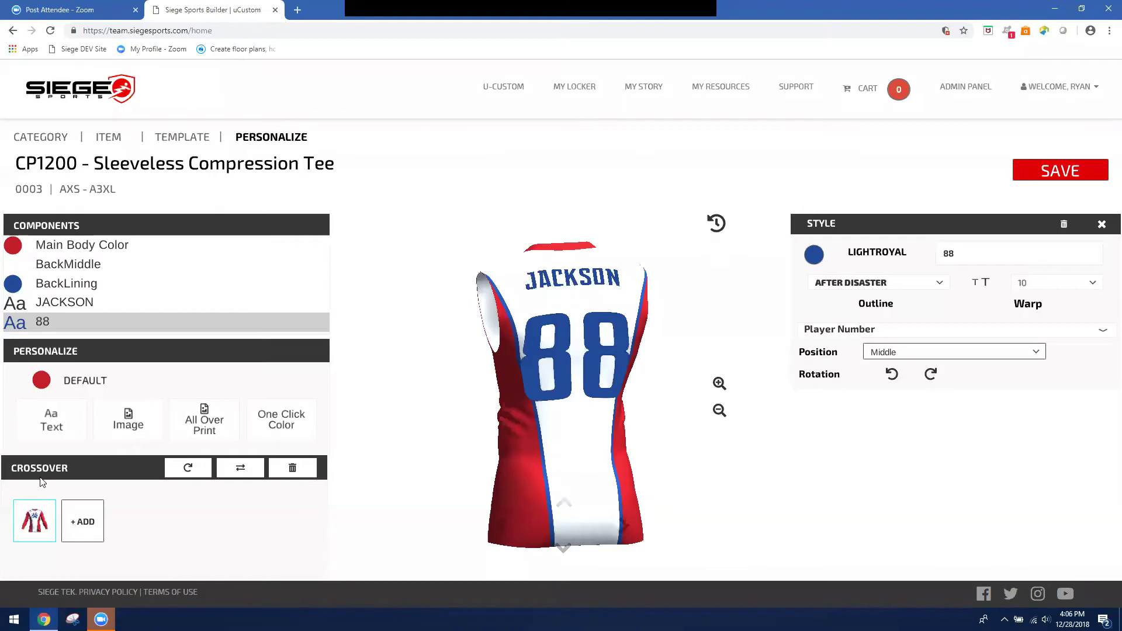
drag(597, 338, 601, 322)
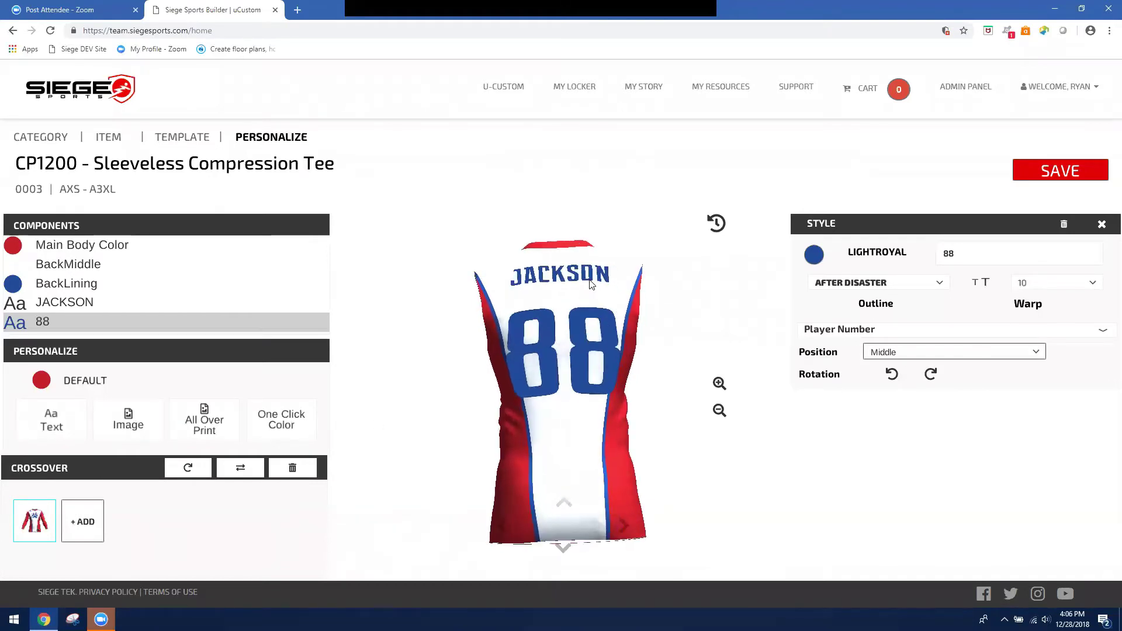
Step: Recolor the player name on the back of the sleeveless tee Yellow
click(109, 304)
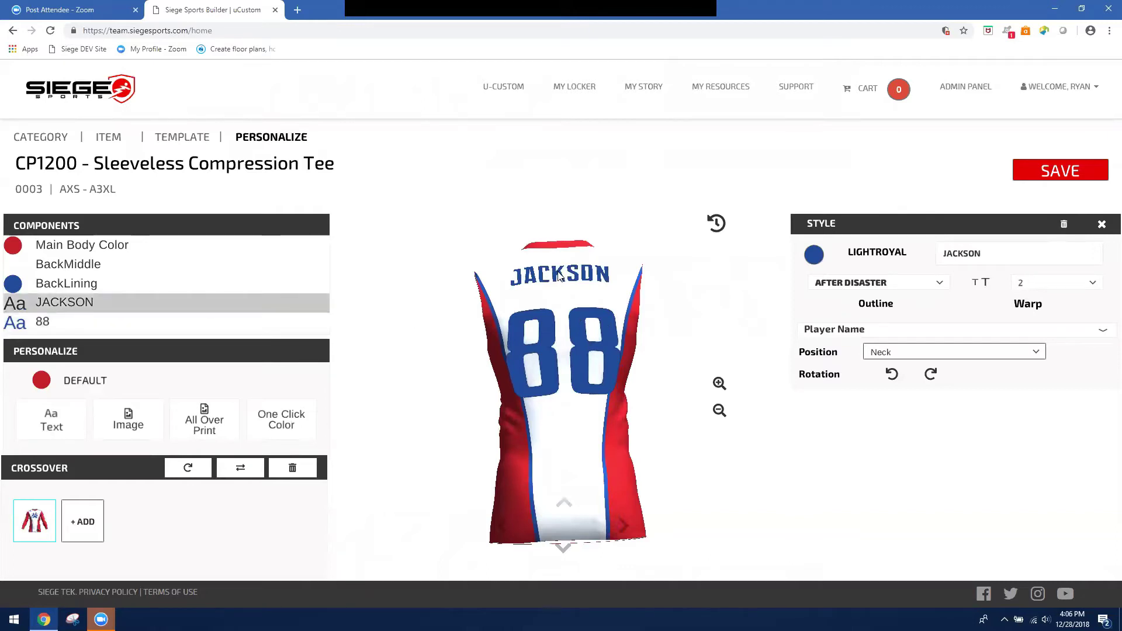
click(815, 256)
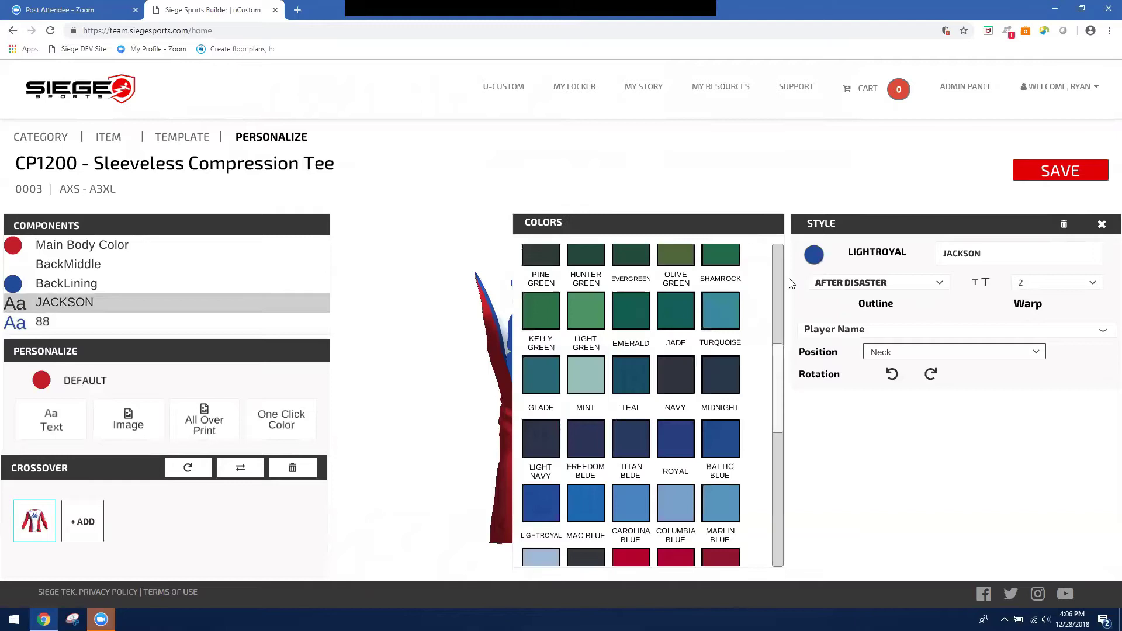
scroll(773, 304, up, 5)
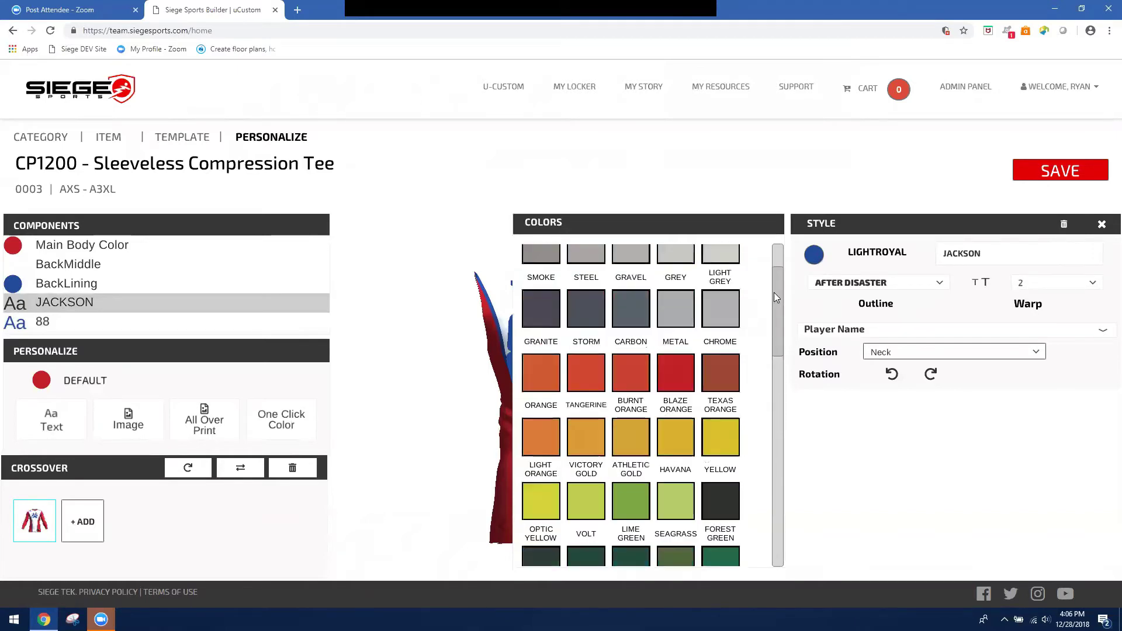
click(720, 456)
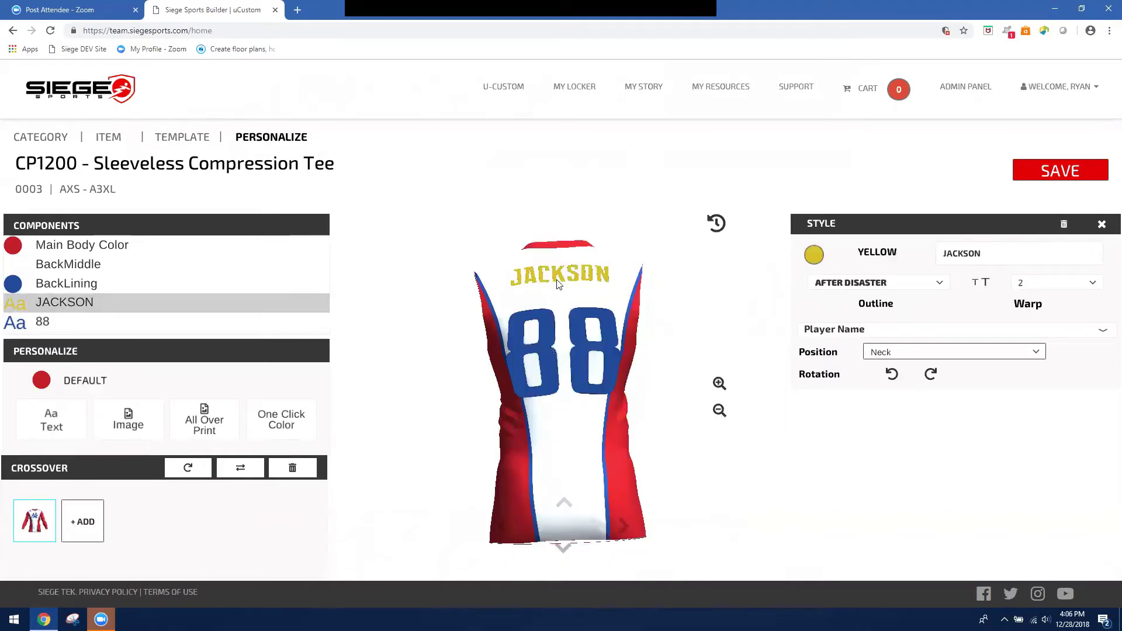
Step: Refresh the long sleeve crossover garment with the current design of the sleeveless tee
drag(566, 277, 663, 276)
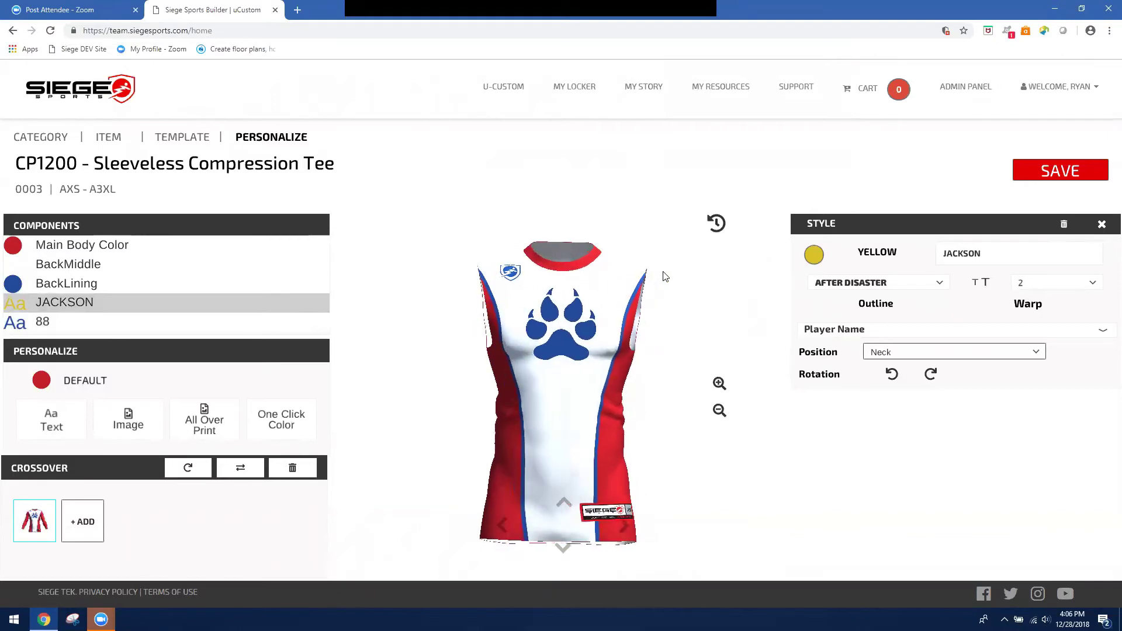
click(526, 337)
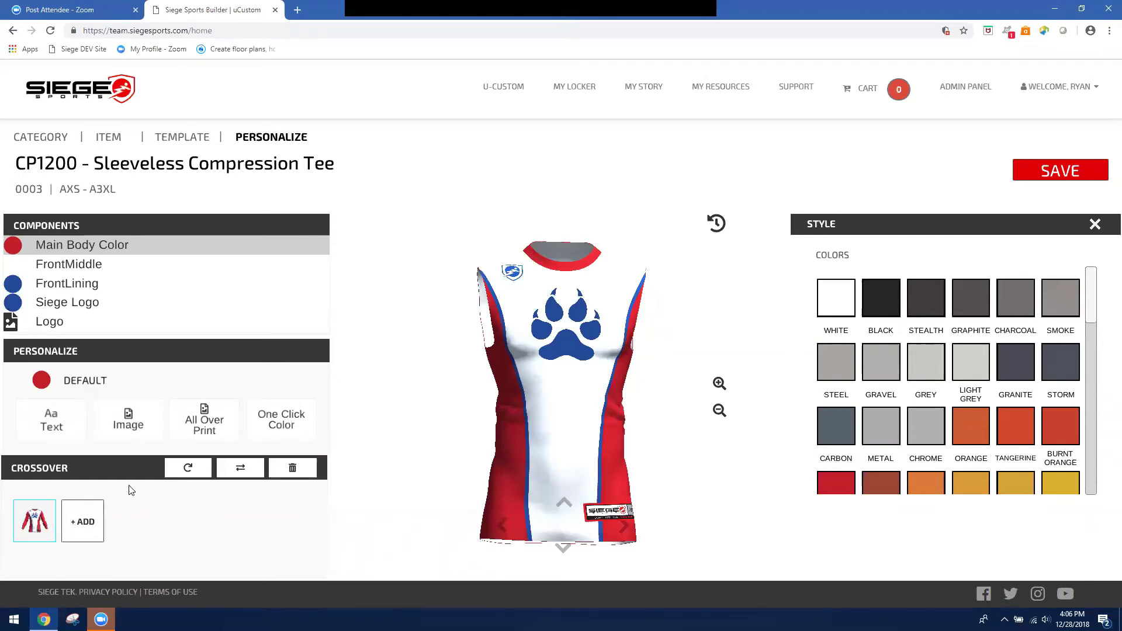
click(195, 472)
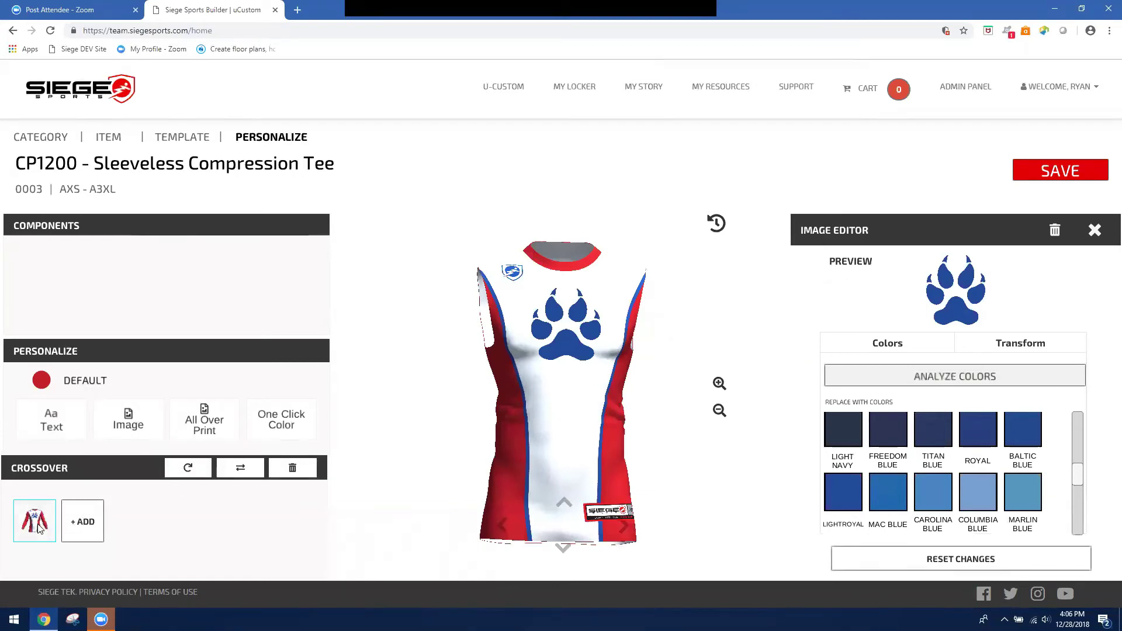
Step: Swap the sleeveless tee with the long sleeve crossover garment and check the design on its back and front
click(241, 469)
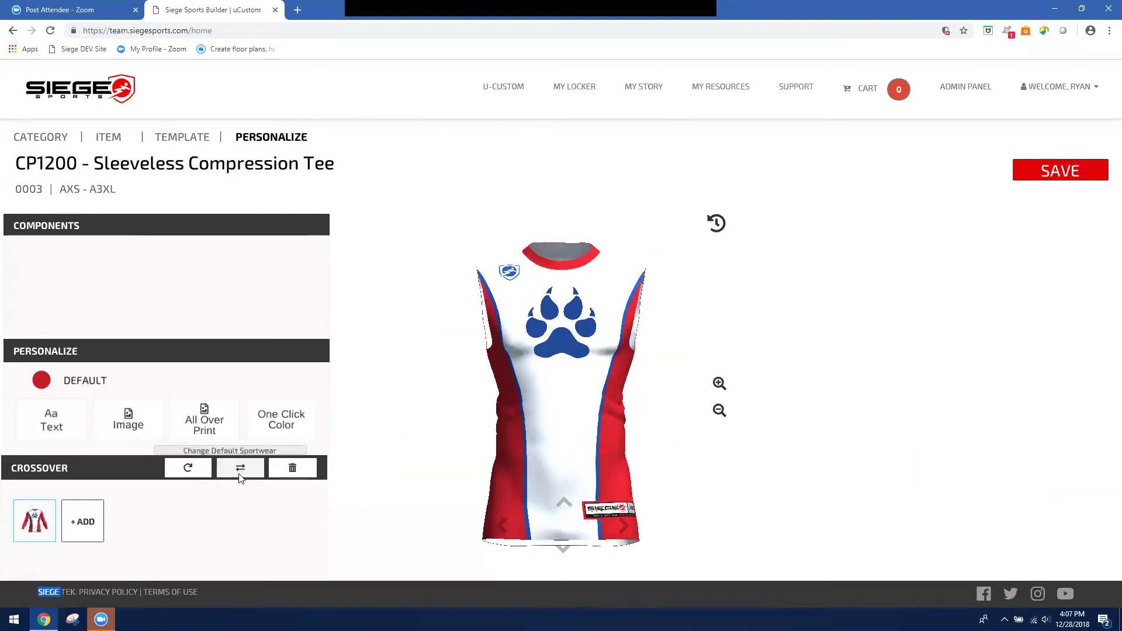
click(558, 376)
drag(570, 376, 660, 370)
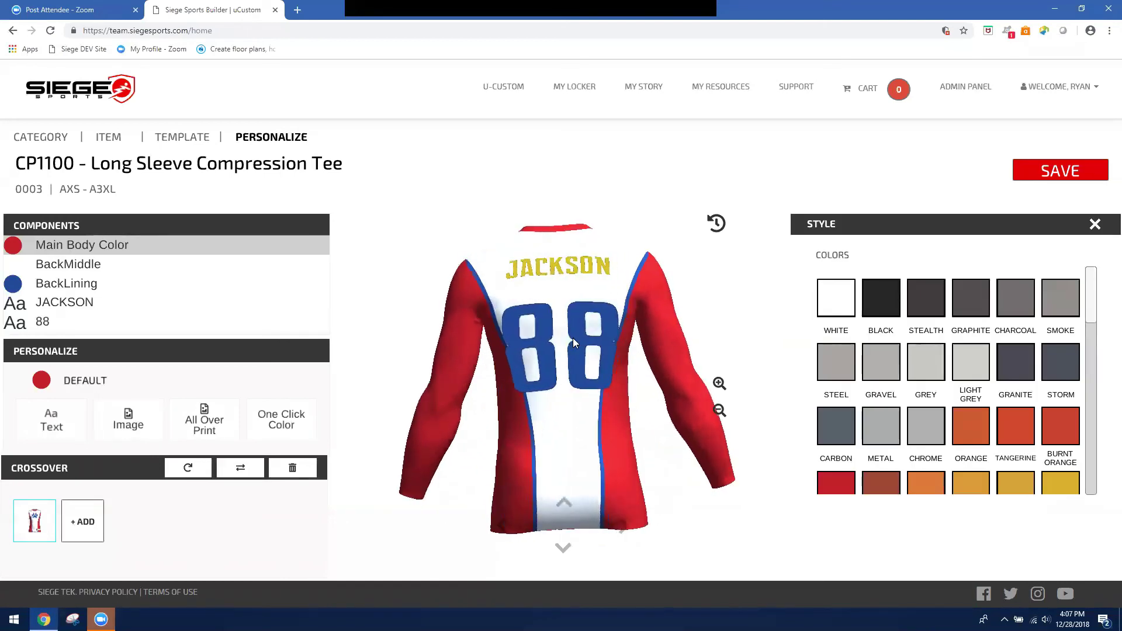
drag(573, 338, 645, 329)
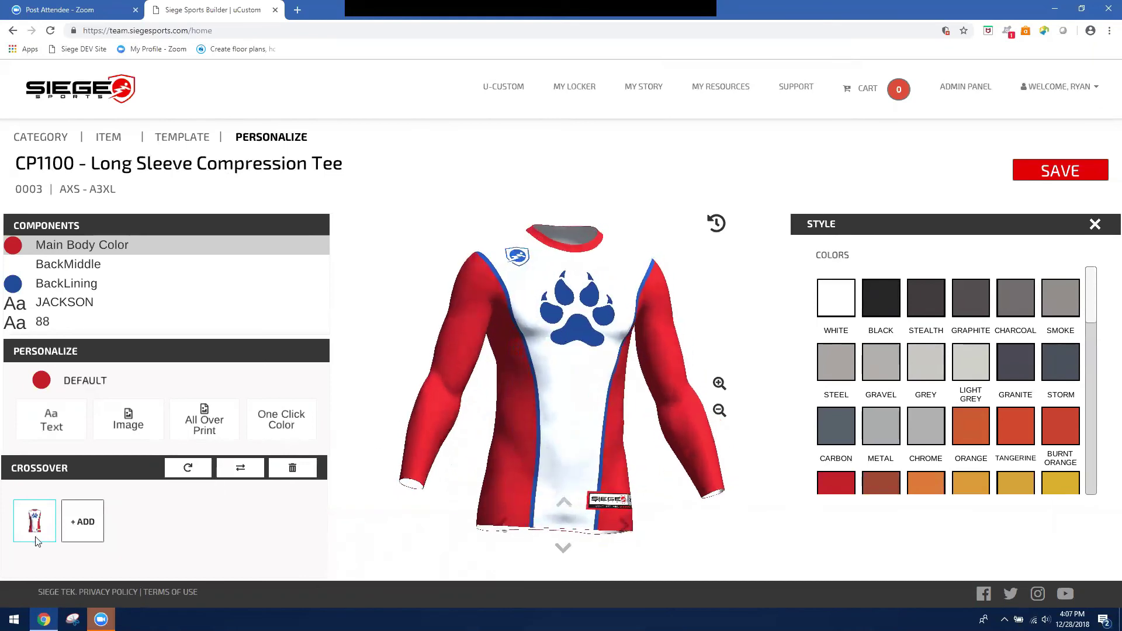